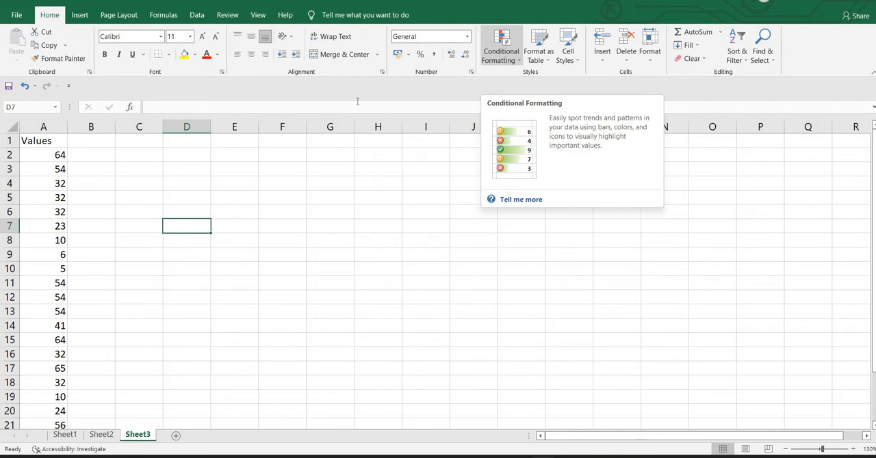
Select the numbers under the Values header in cells A2 to A24
left_click(59, 144)
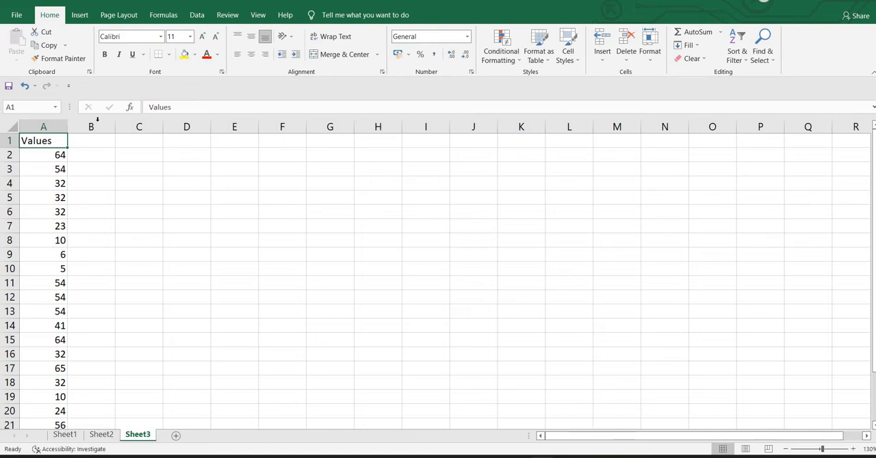
scroll(73, 200, "down", 2)
scroll(72, 199, "up", 2)
left_click_drag(53, 155, 41, 354)
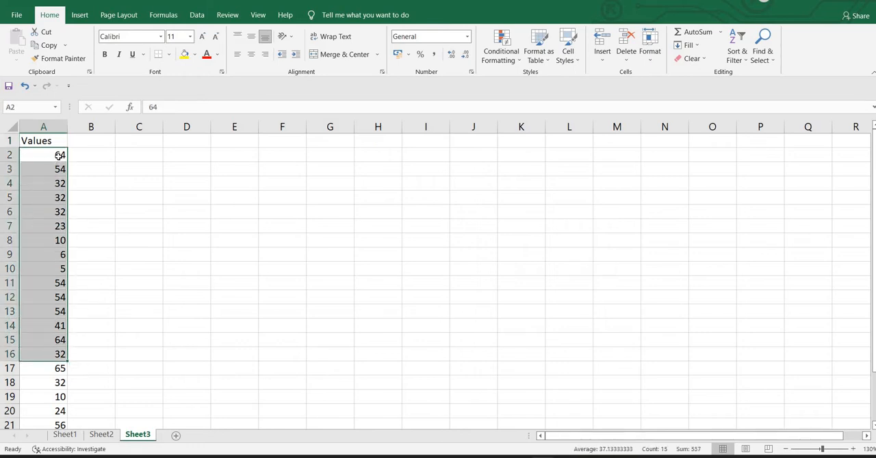
left_click_drag(59, 157, 61, 370)
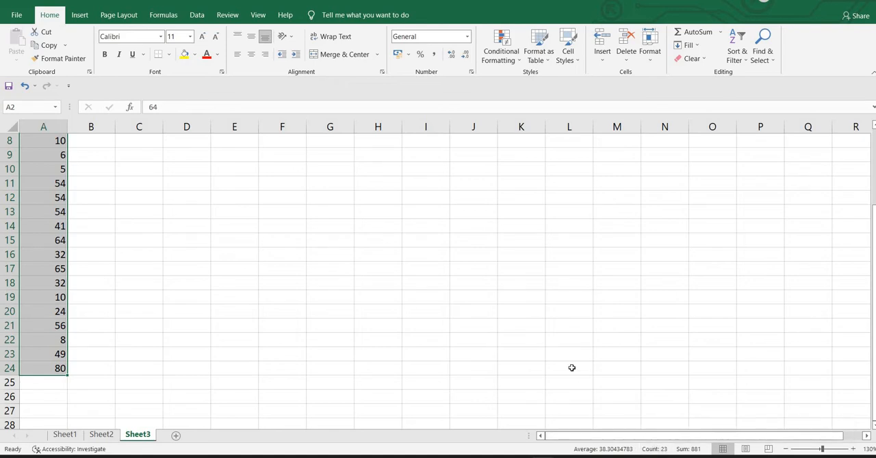
scroll(571, 368, "up", 3)
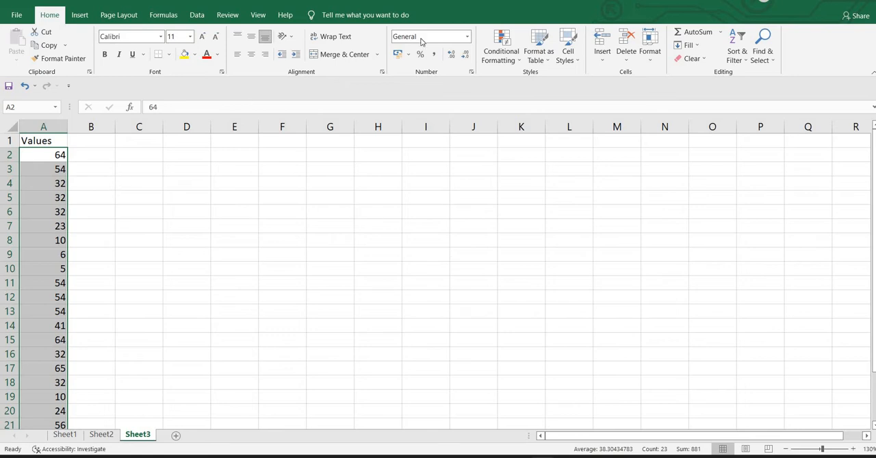
left_click(486, 54)
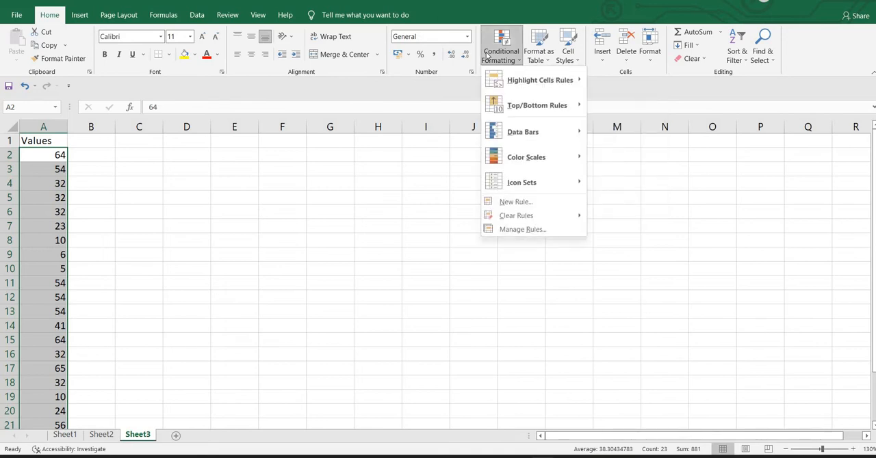
mouse_move(513, 89)
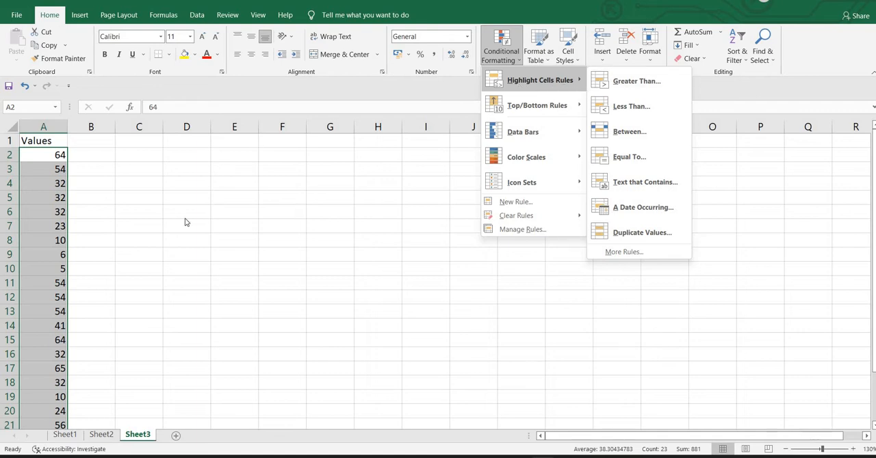
key("Escape")
key("Escape")
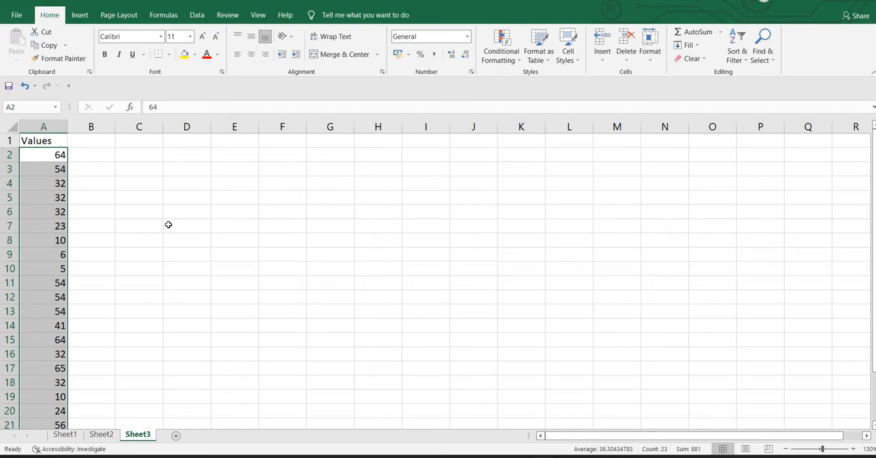
Add a Greater Than conditional formatting rule with 49 to A2:A24, using Light Red Fill with Dark Red Text
left_click(492, 61)
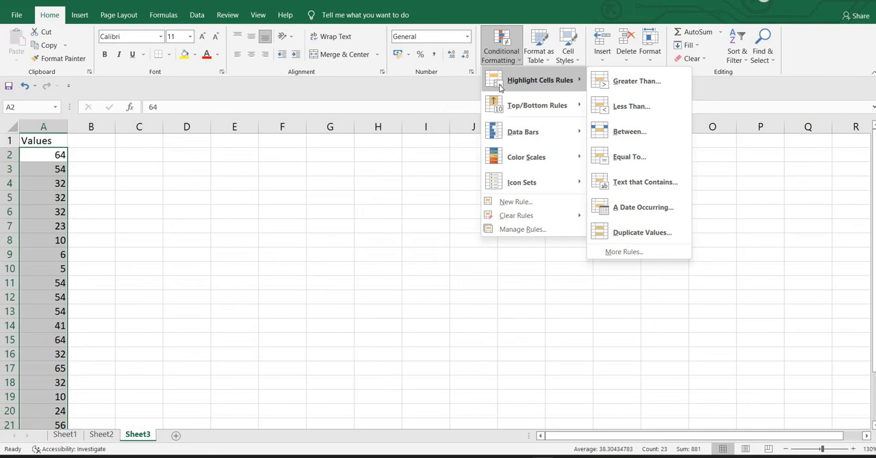
left_click(599, 87)
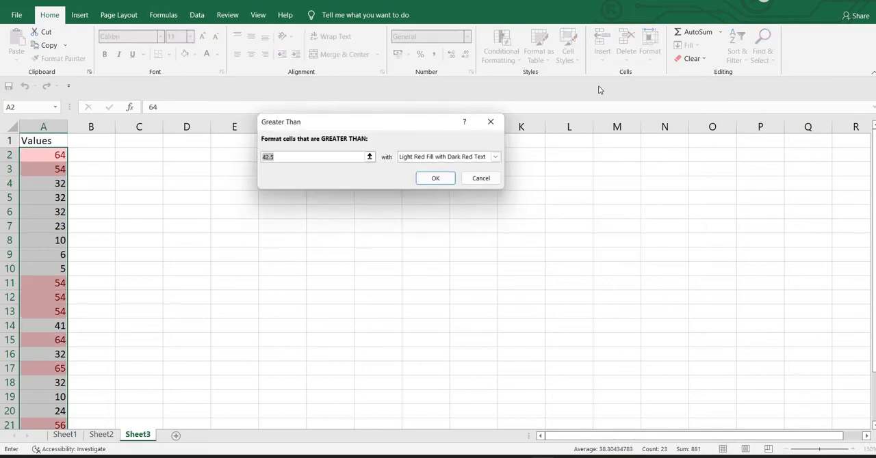
type("49")
left_click(436, 178)
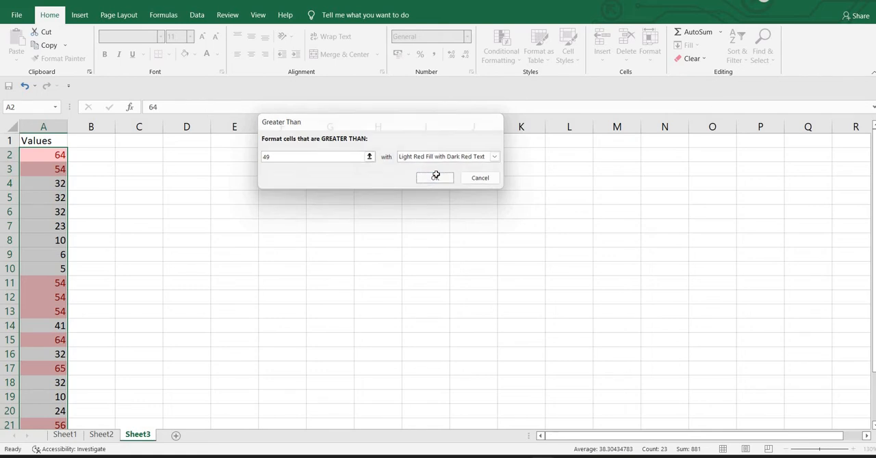
Examine which values in A2:A24 the Greater Than rule highlights, with the whole list in view
scroll(192, 220, "right", 2)
scroll(192, 220, "left", 3)
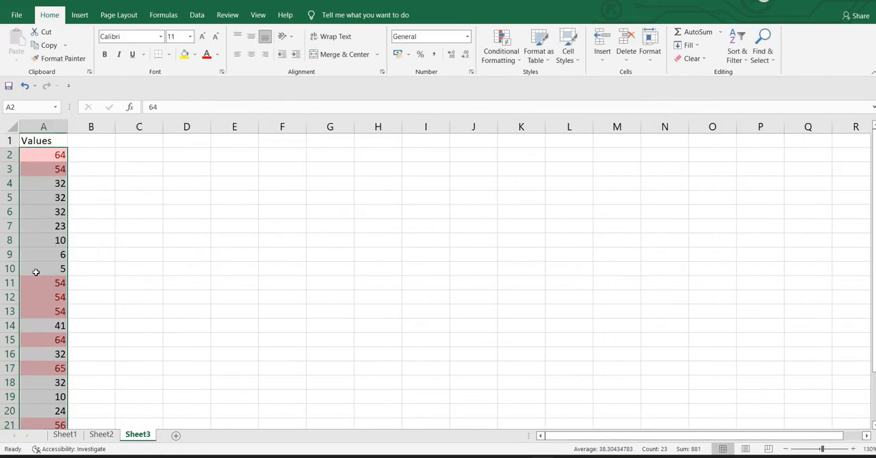
scroll(36, 272, "down", 3)
scroll(121, 247, "up", 1)
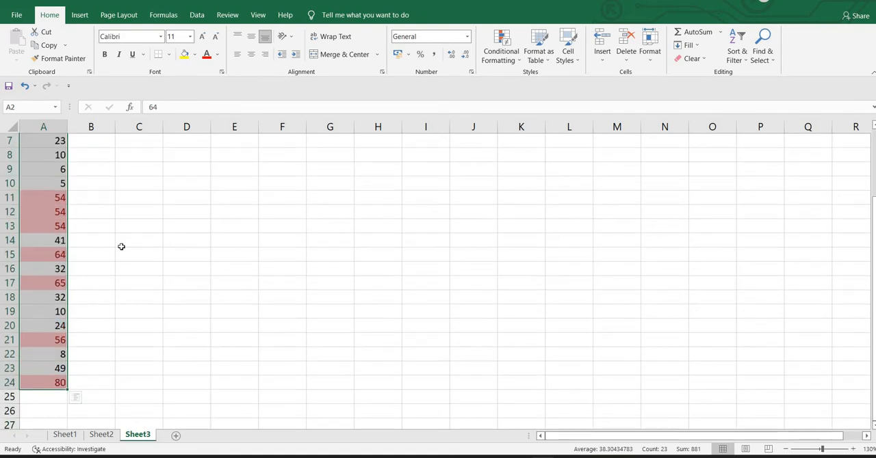
key("ctrl+q")
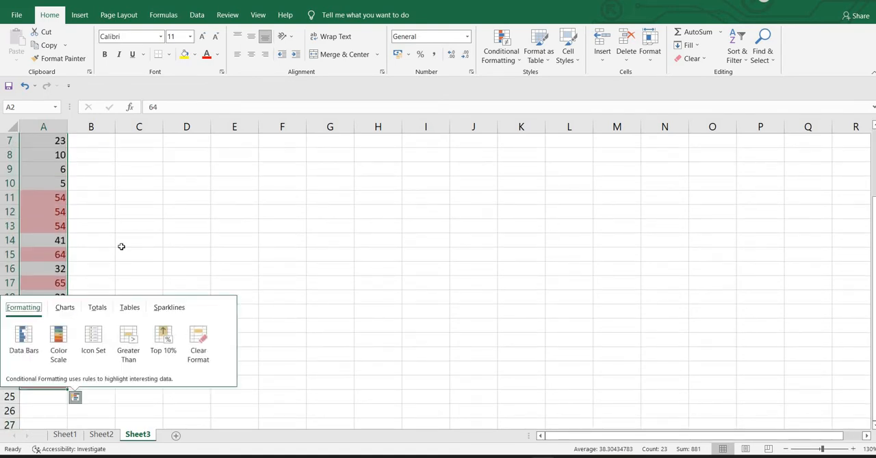
left_click(121, 246)
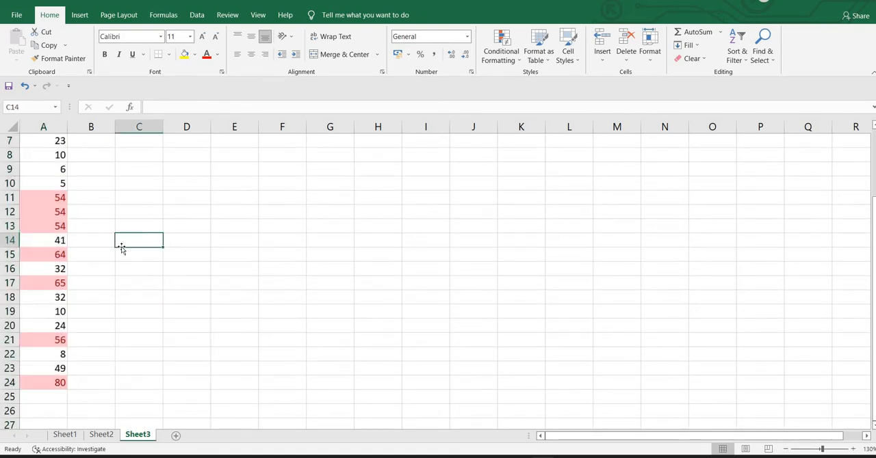
scroll(151, 224, "down", 1)
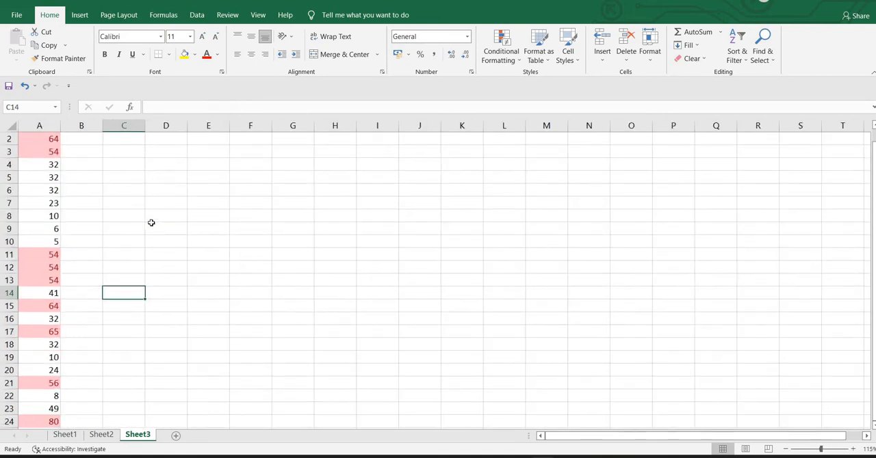
left_click(153, 225)
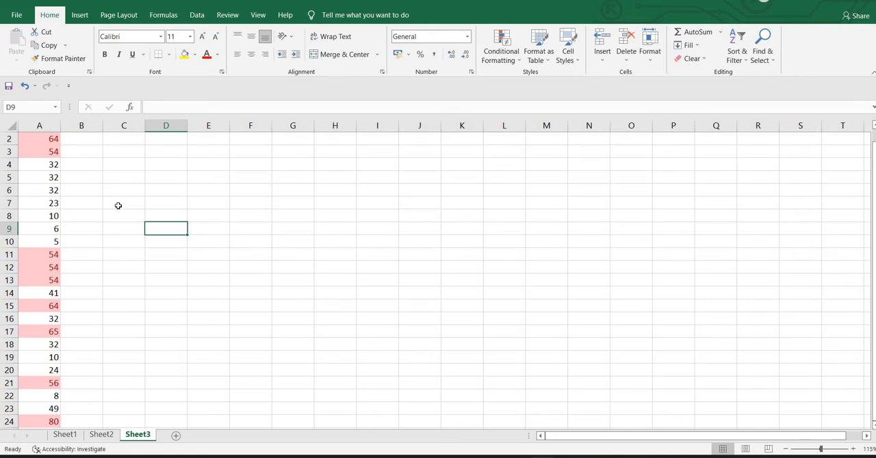
scroll(118, 205, "down", 1)
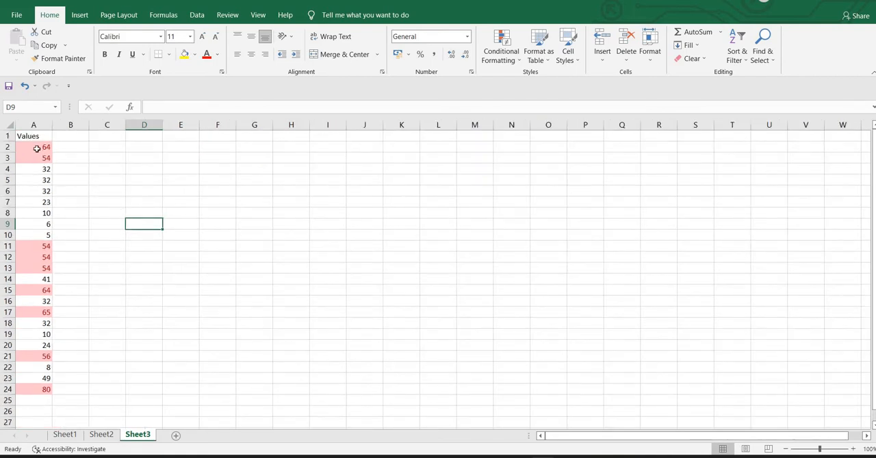
left_click_drag(39, 148, 31, 236)
left_click_drag(36, 301, 39, 388)
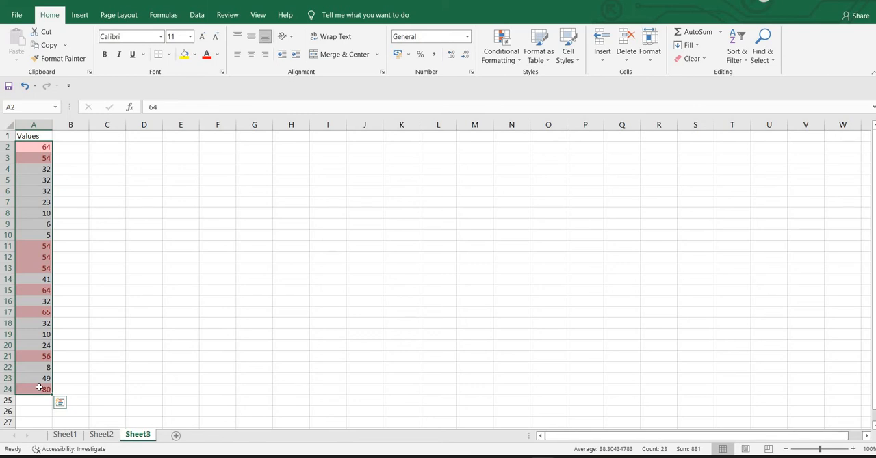
left_click(88, 309)
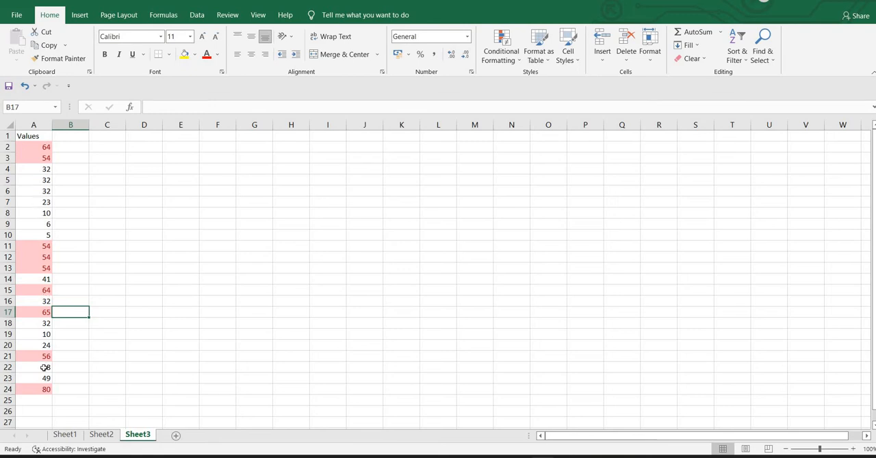
left_click(23, 85)
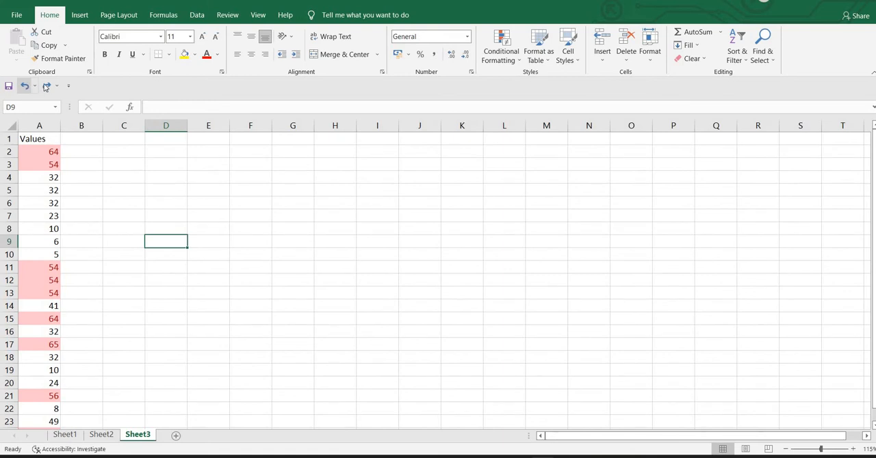
left_click(46, 85)
left_click(91, 182)
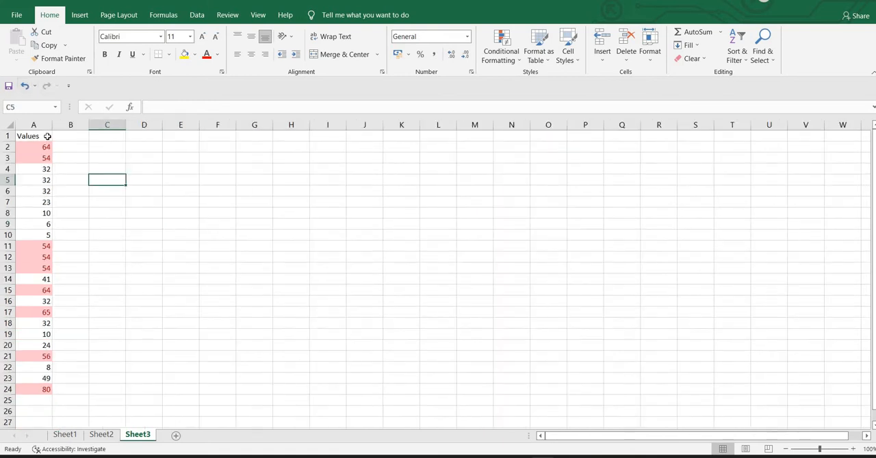
Clear the conditional formatting rules from all cells of column A
left_click(39, 126)
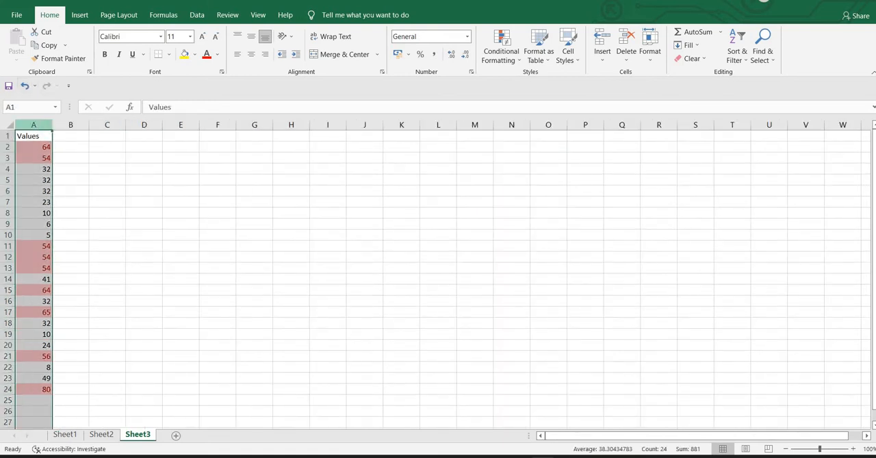
left_click(509, 62)
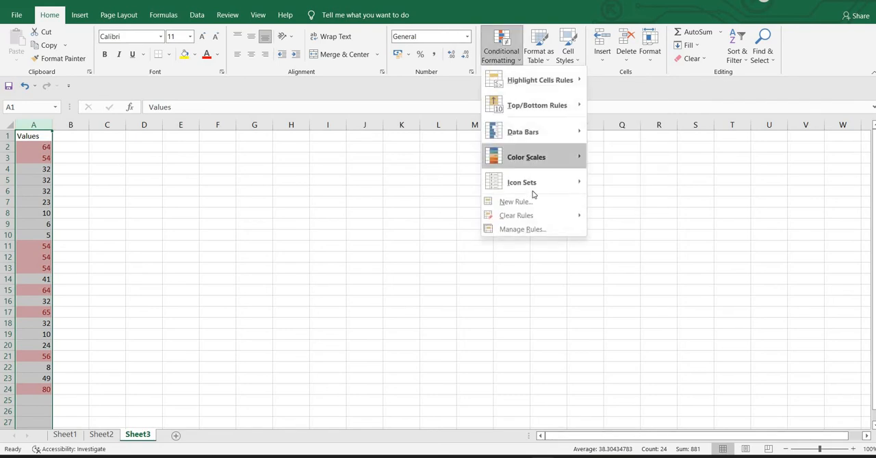
mouse_move(537, 216)
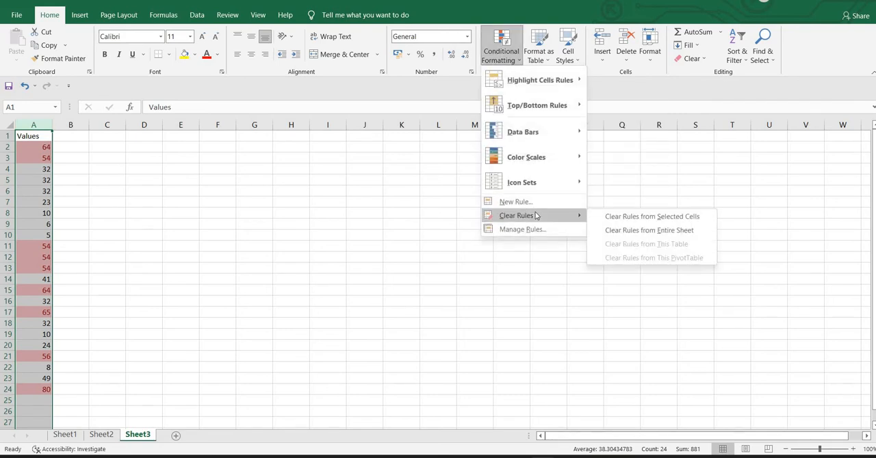
left_click(618, 218)
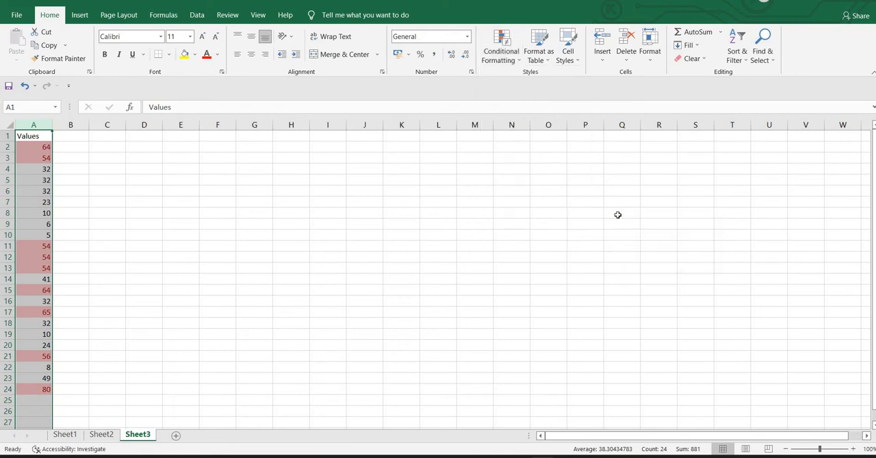
left_click(431, 237)
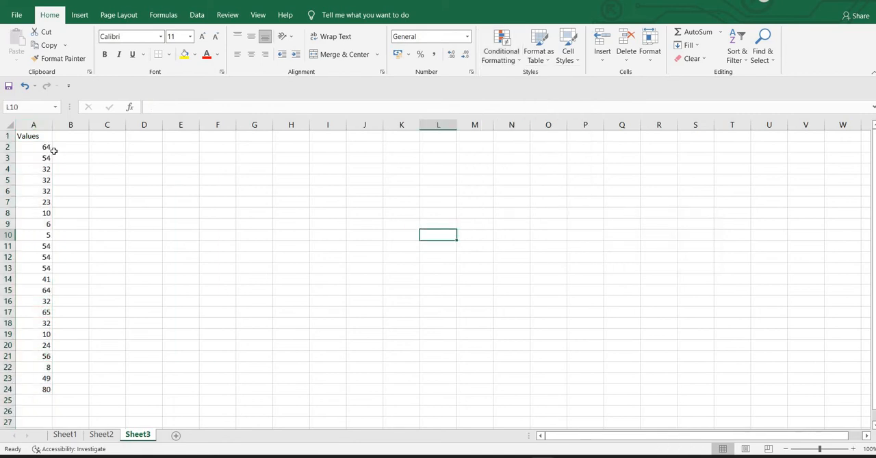
Start a Less Than highlight rule for the whole of column A and set its threshold to 60
left_click_drag(50, 146, 35, 392)
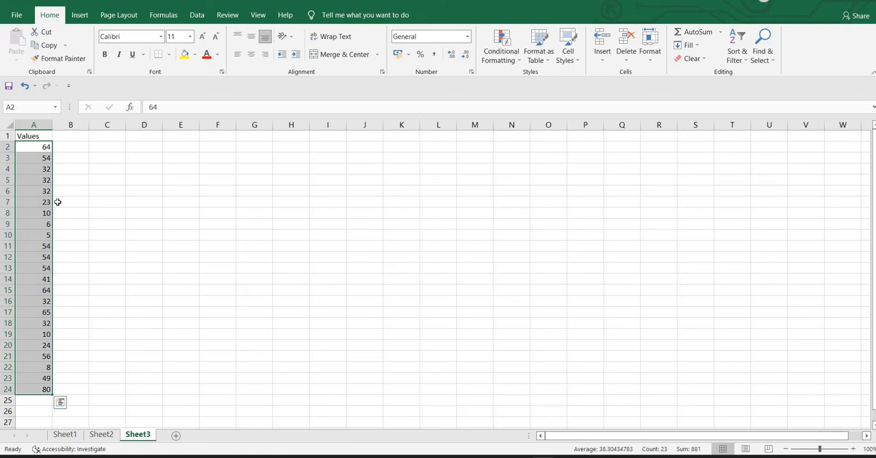
left_click(35, 124)
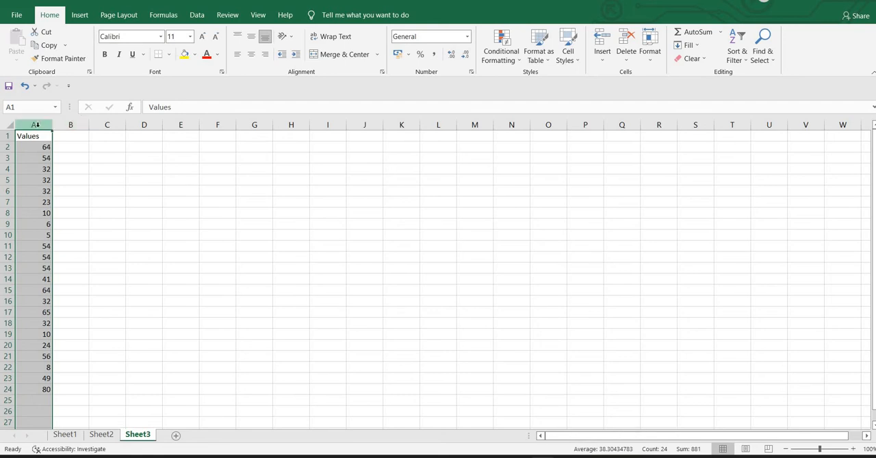
left_click(491, 43)
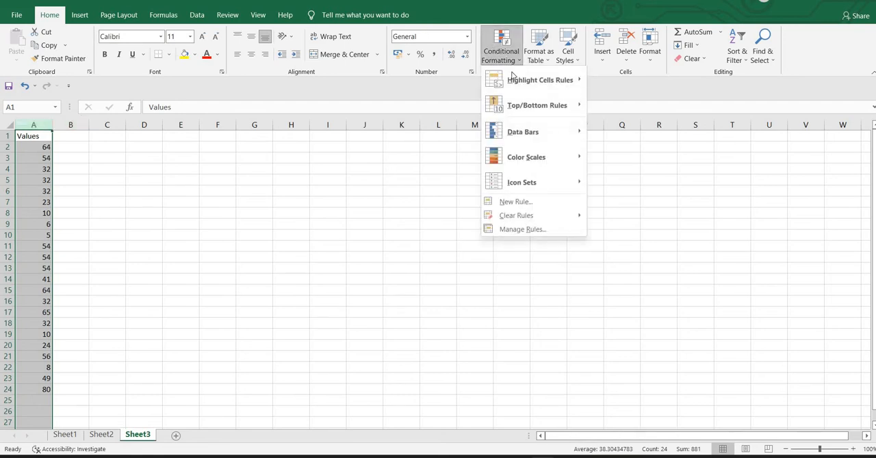
mouse_move(515, 80)
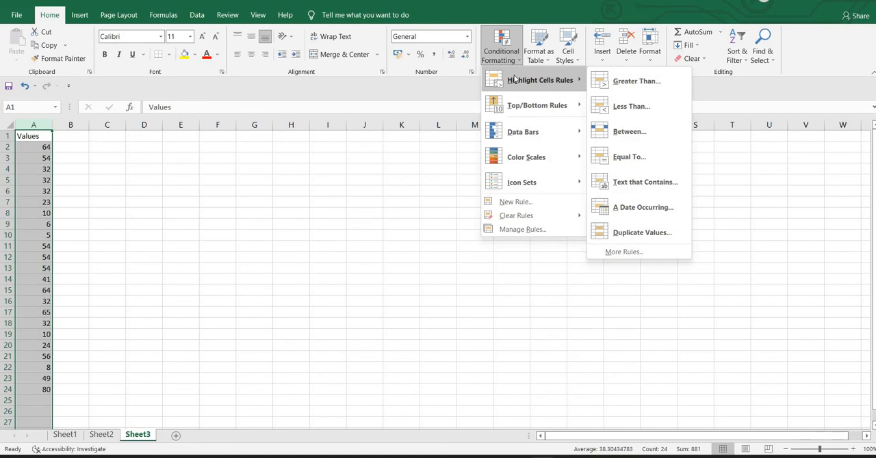
left_click(626, 107)
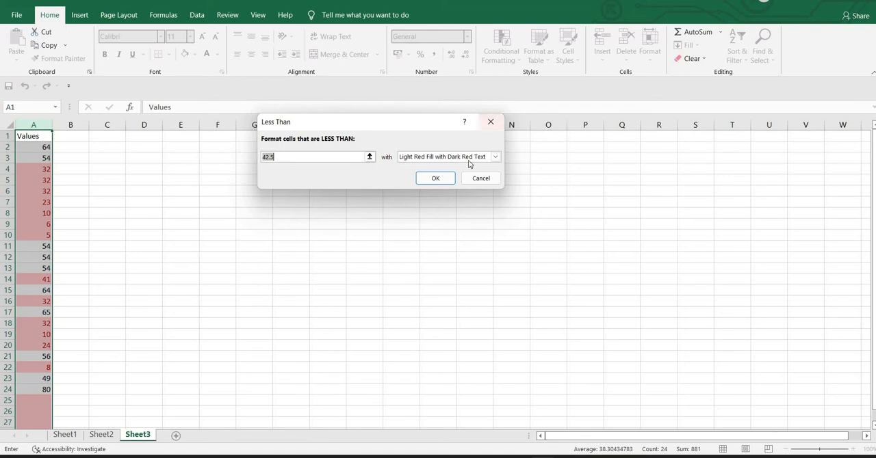
left_click(310, 157)
key("BackSpace")
key("BackSpace")
key("BackSpace")
key("BackSpace")
type("60")
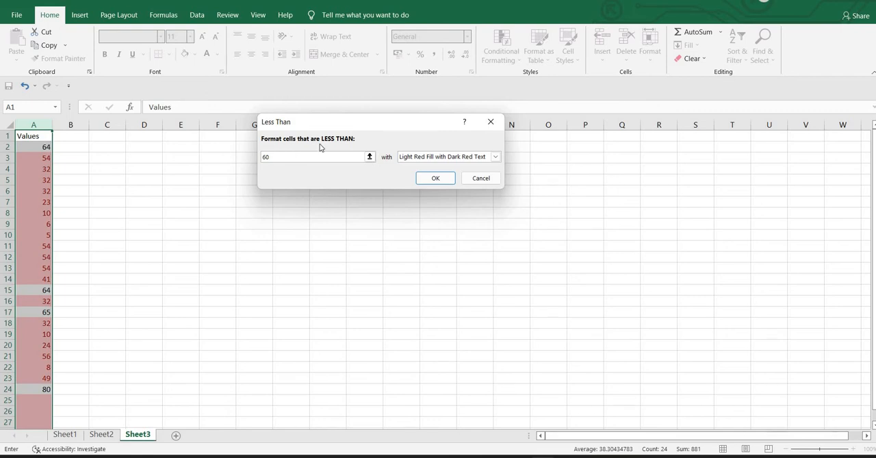
Set the Less Than rule's format to Yellow Fill with Dark Yellow Text and apply it to column A
left_click(495, 159)
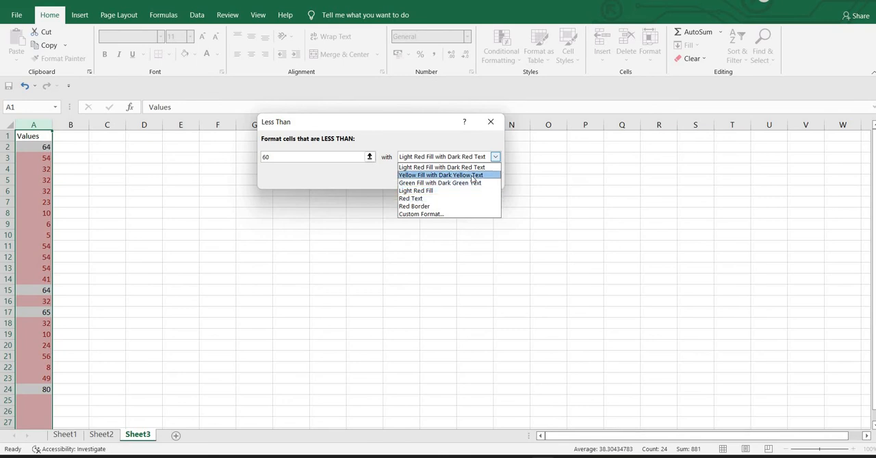
left_click(472, 175)
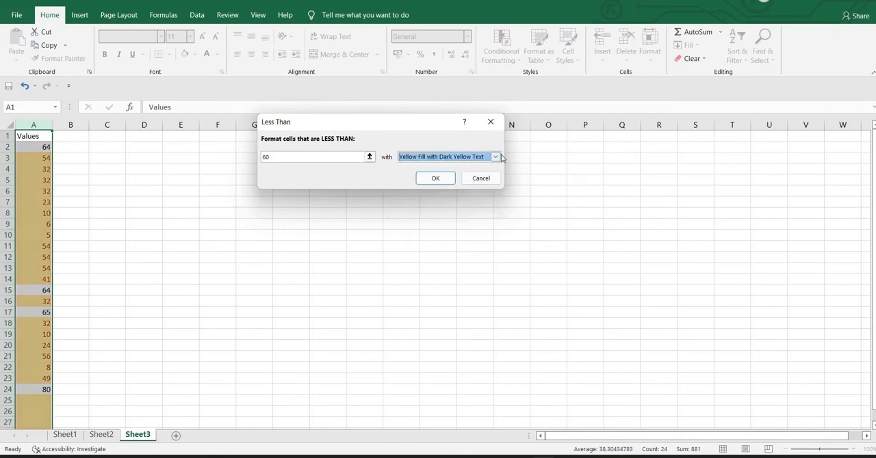
left_click(496, 158)
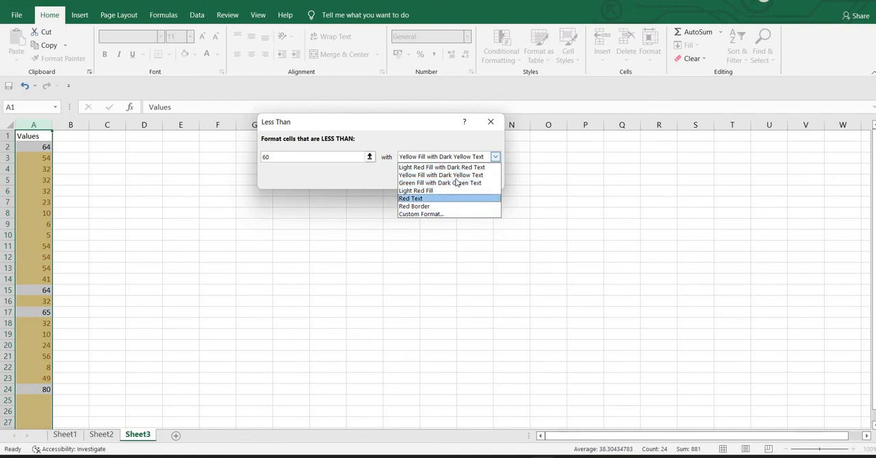
left_click(457, 214)
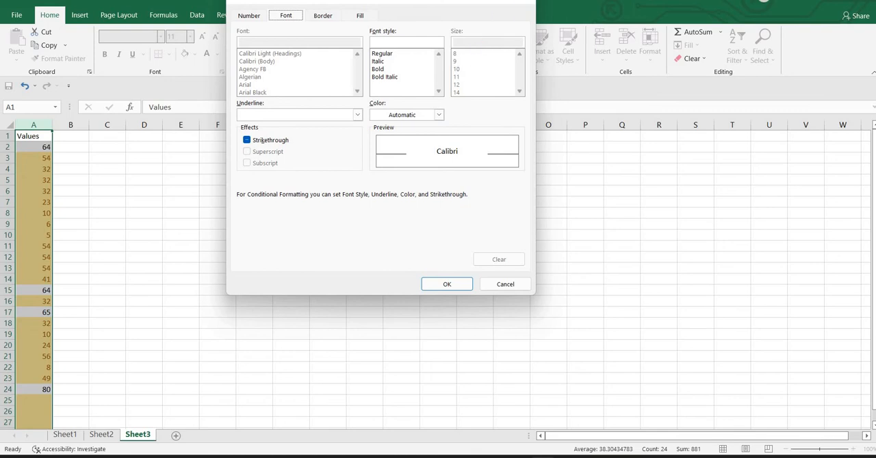
left_click(504, 284)
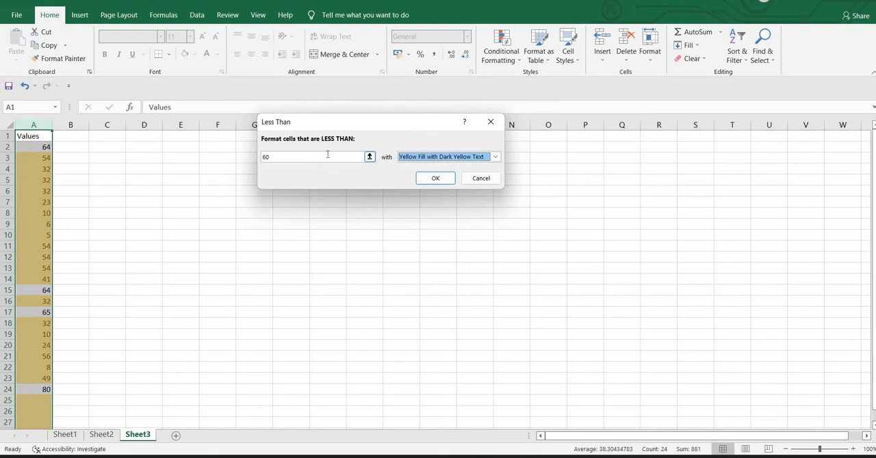
left_click(438, 178)
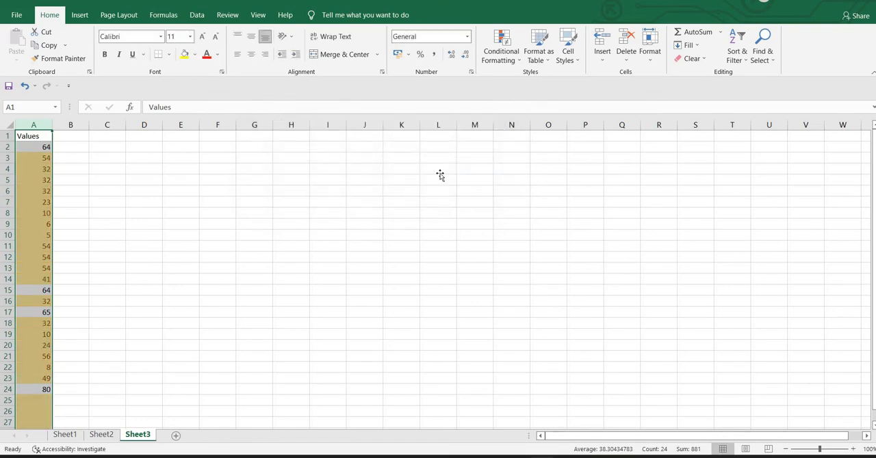
left_click(439, 172)
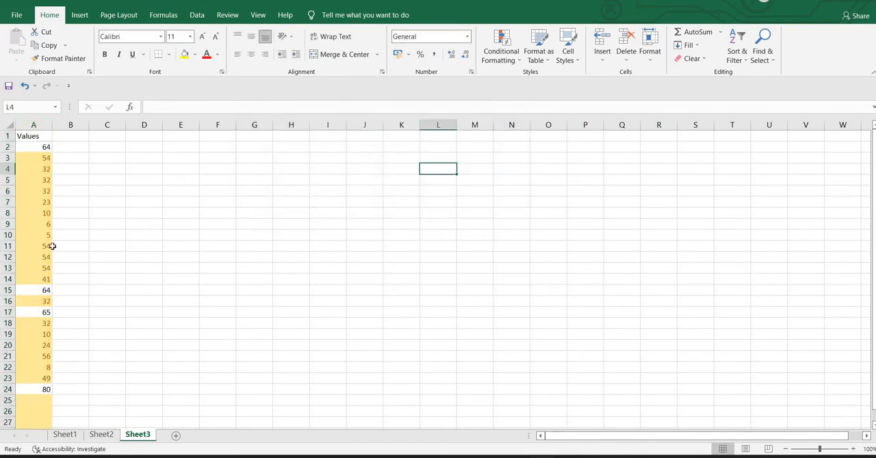
Examine which cells of column A the Less Than rule highlights, including the empty cells below the list
scroll(52, 246, "down", 5)
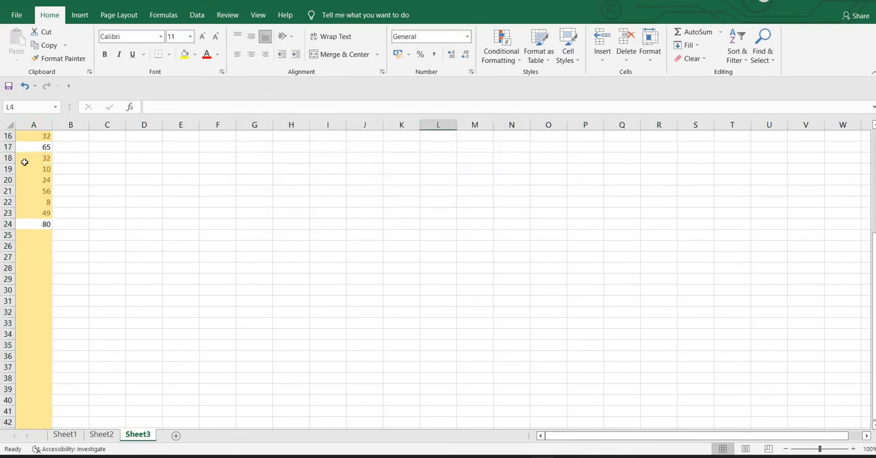
left_click(40, 123)
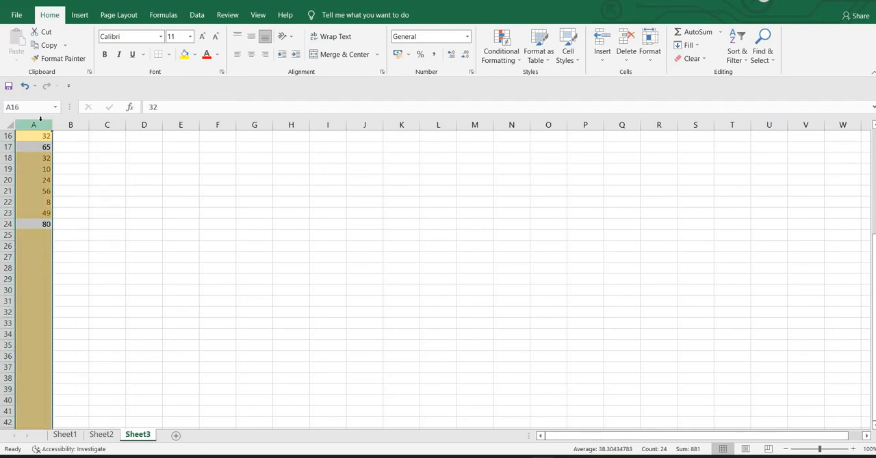
scroll(73, 220, "up", 5)
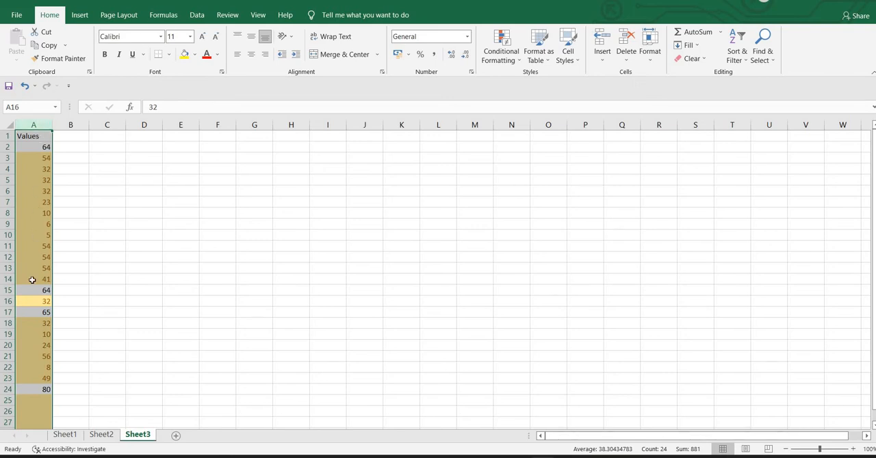
scroll(33, 280, "down", 7)
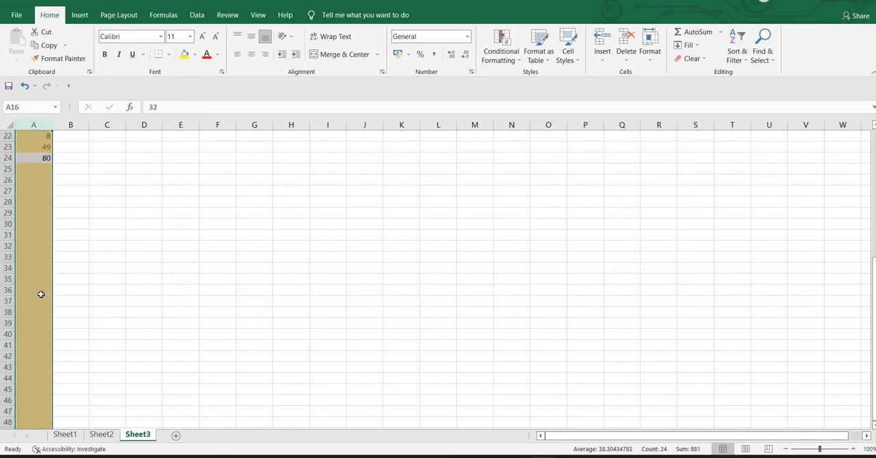
left_click(32, 200)
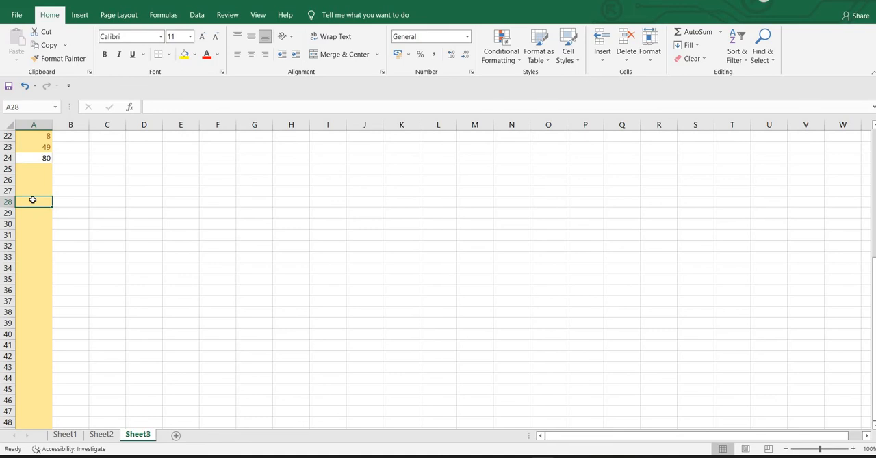
scroll(32, 199, "up", 7)
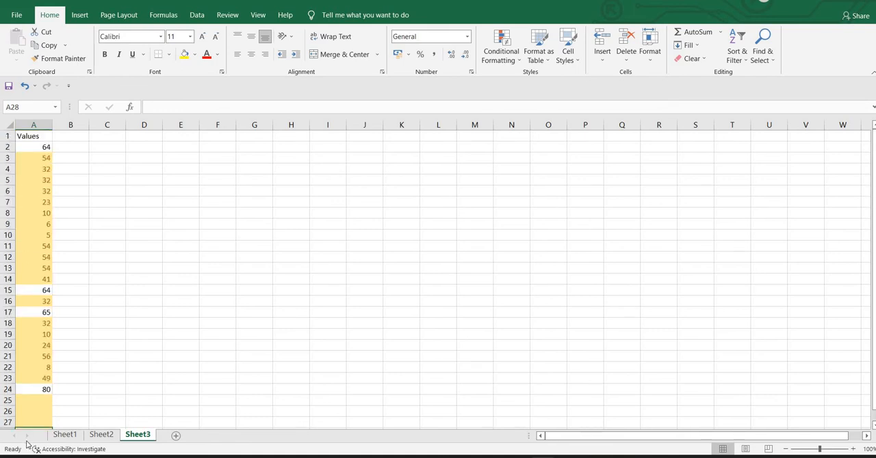
left_click(37, 401)
left_click_drag(37, 401, 39, 410)
left_click(115, 285)
scroll(114, 285, "up", 1)
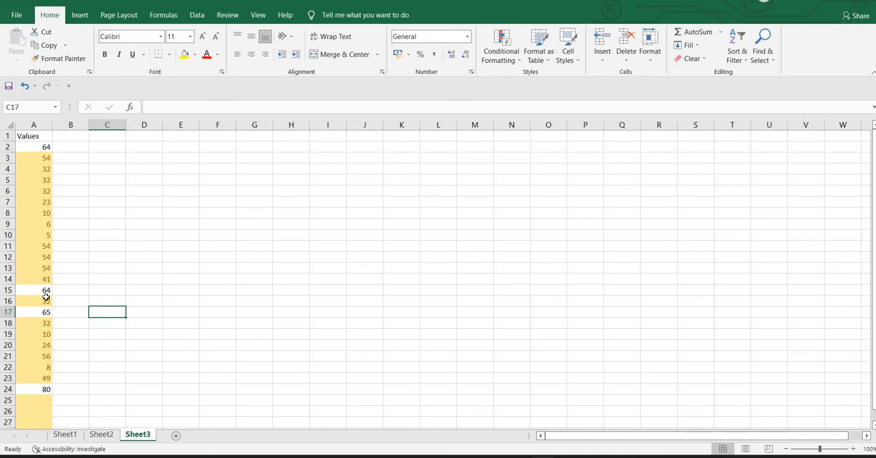
Clear the conditional formatting rules from the entire sheet
left_click(40, 125)
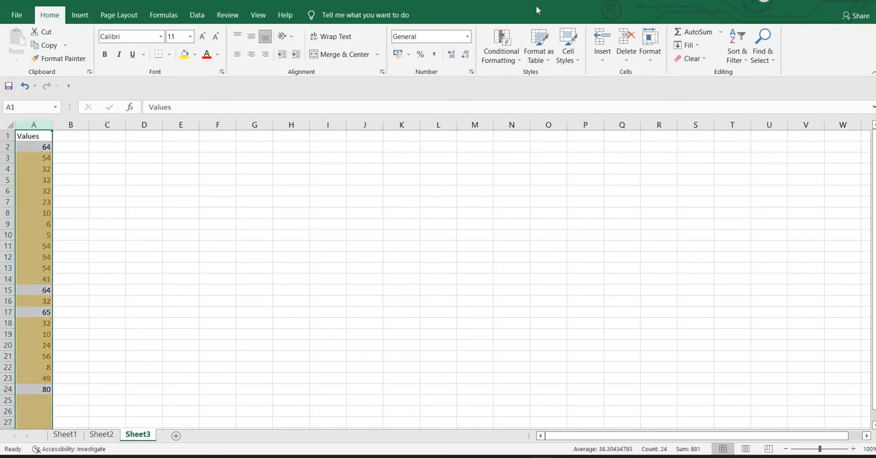
left_click(507, 52)
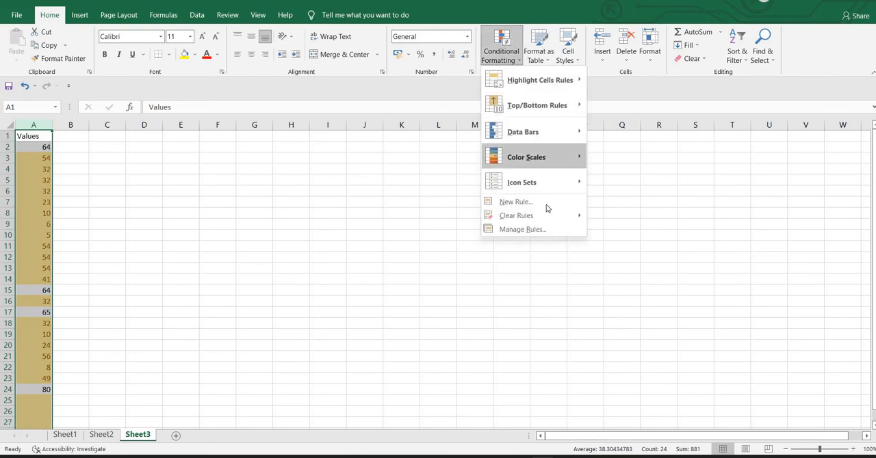
mouse_move(548, 217)
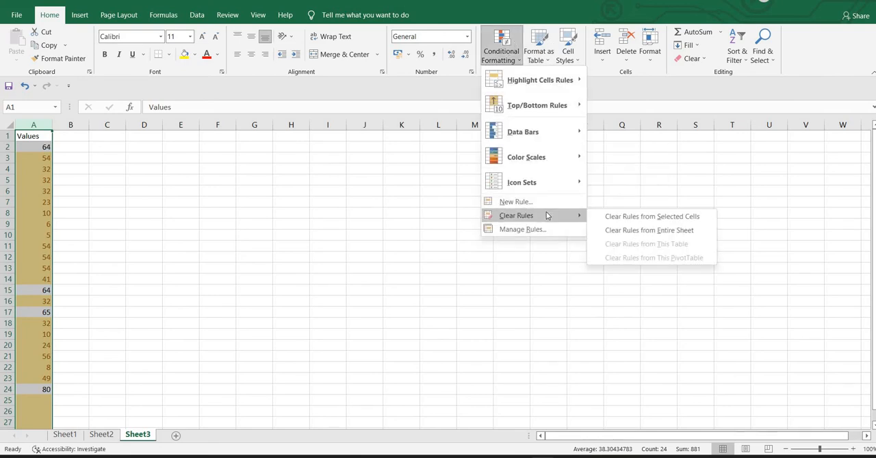
left_click(610, 231)
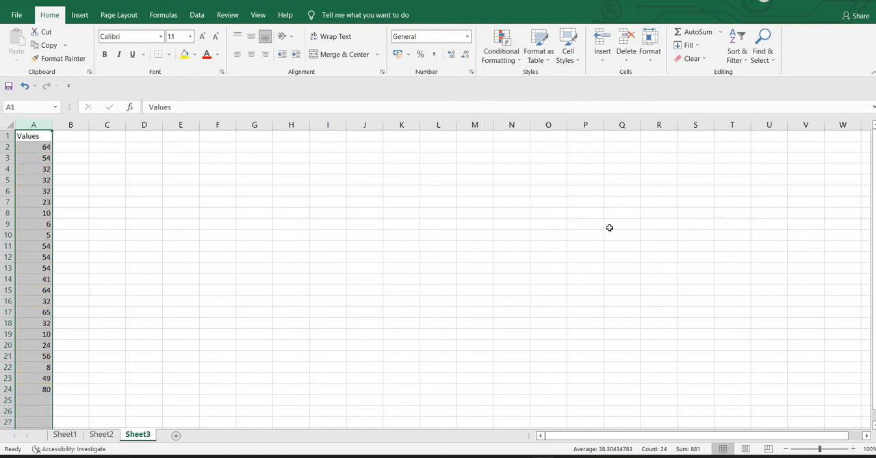
left_click(446, 289)
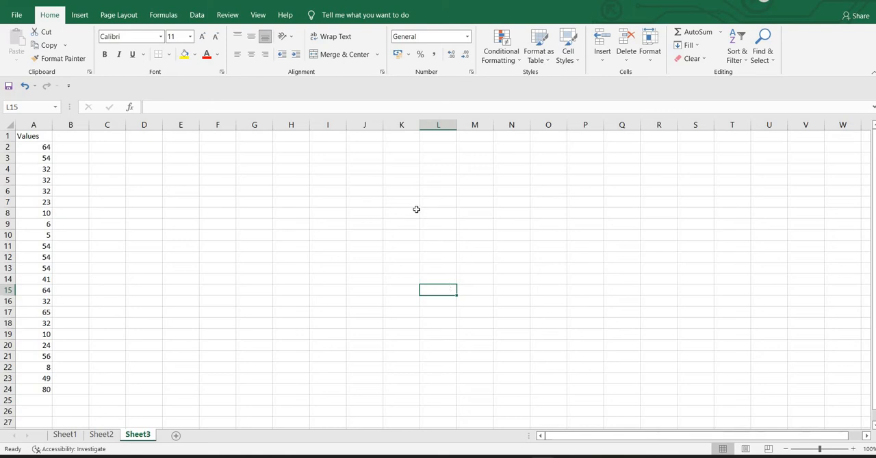
Start a Between highlight rule for A2:A24 and set its lower limit to 20
left_click(34, 124)
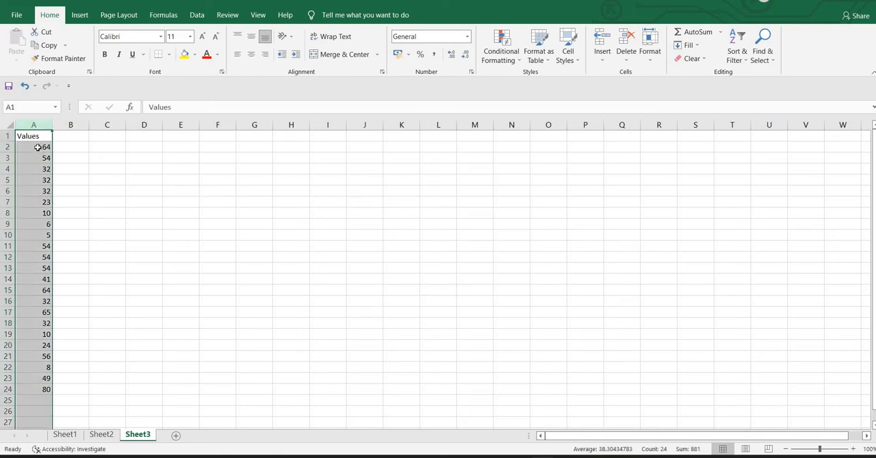
left_click_drag(39, 147, 43, 390)
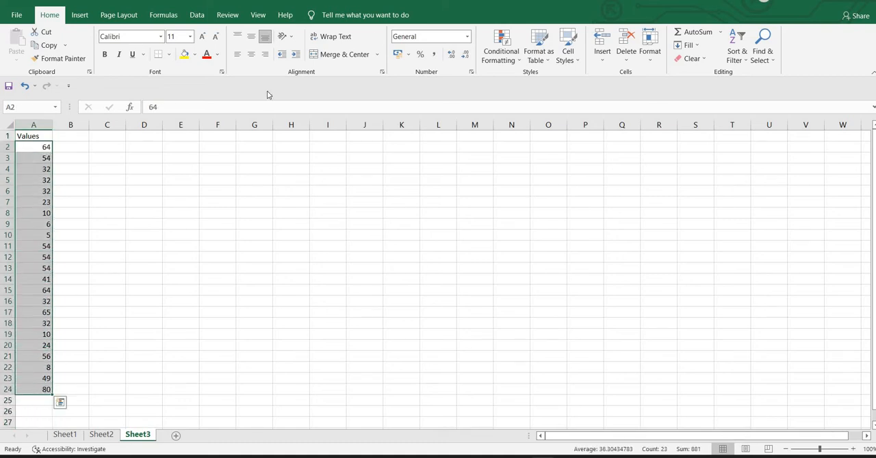
left_click(503, 43)
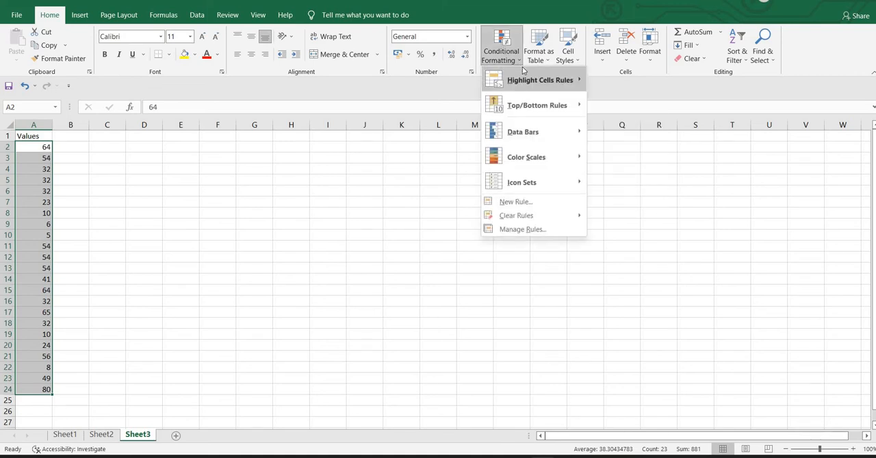
mouse_move(527, 78)
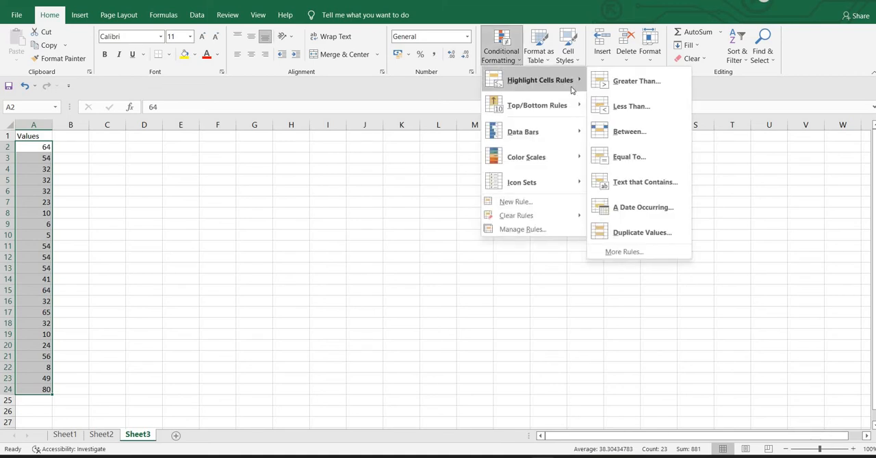
left_click(619, 128)
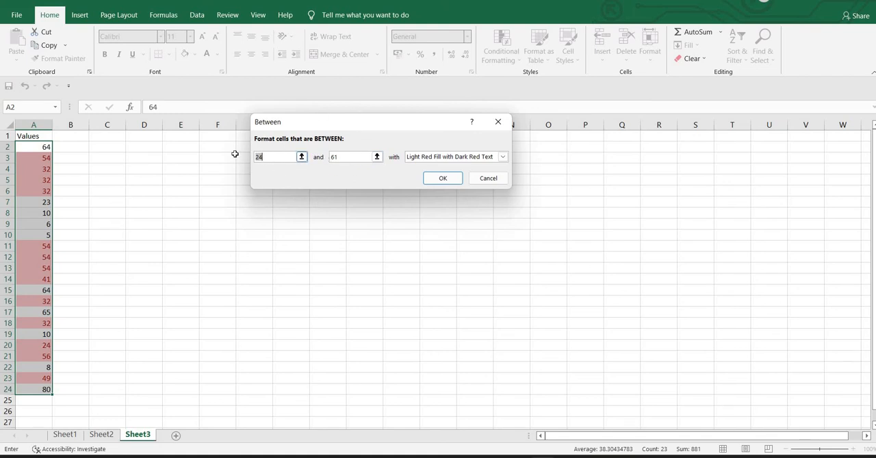
key("Right")
key("Right")
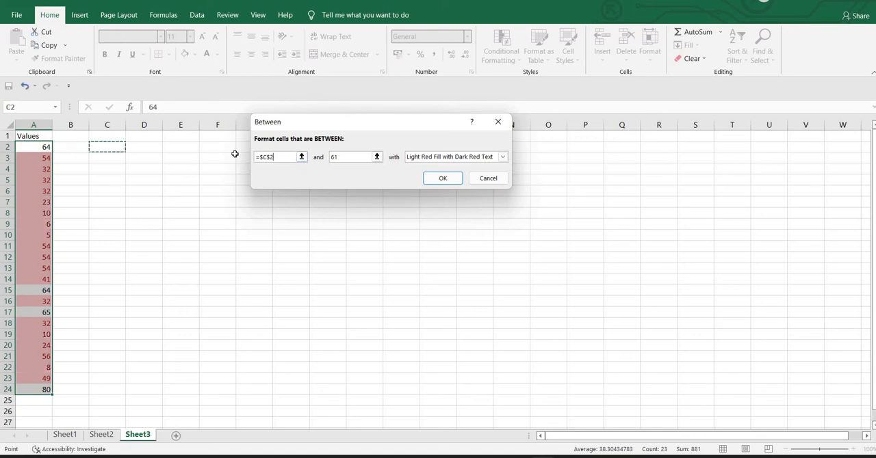
key("BackSpace")
key("BackSpace")
key("BackSpace")
key("BackSpace")
key("BackSpace")
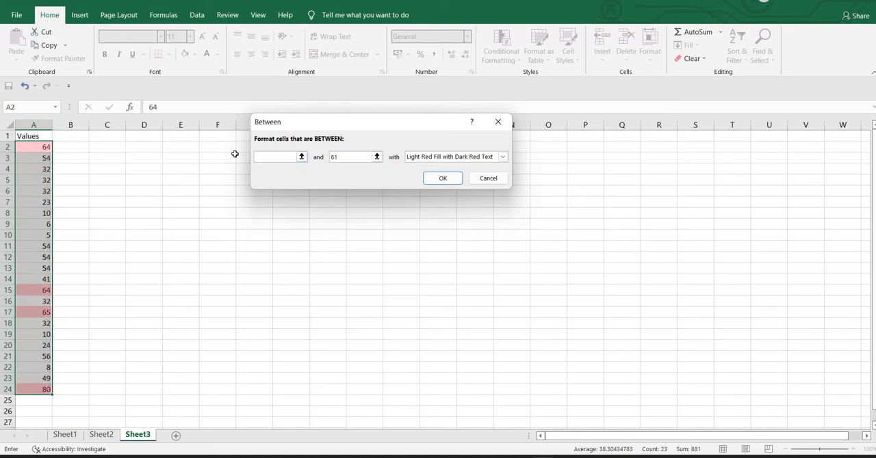
type("20")
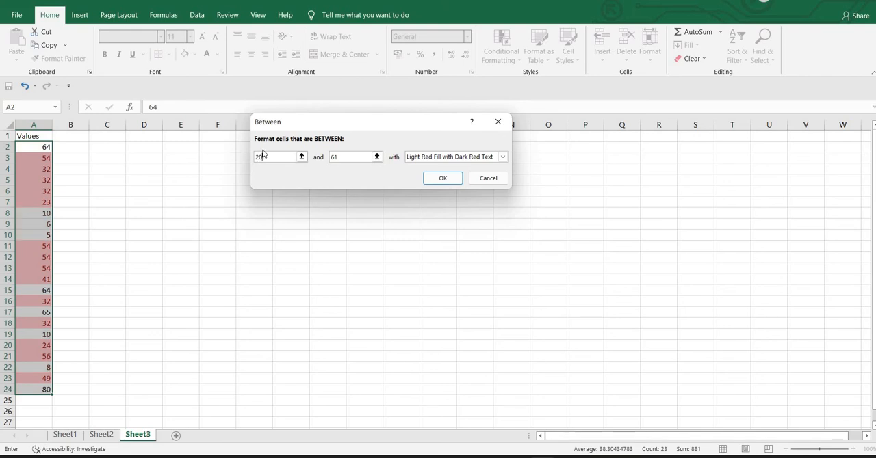
Set the Between rule's upper limit to 40 and apply it with Green Fill with Dark Green Text
left_click(346, 155)
key("BackSpace")
key("BackSpace")
type("40")
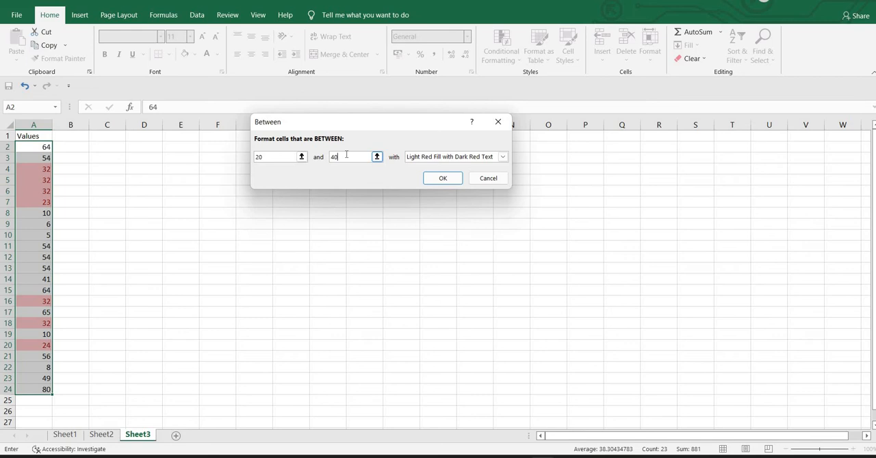
left_click(502, 158)
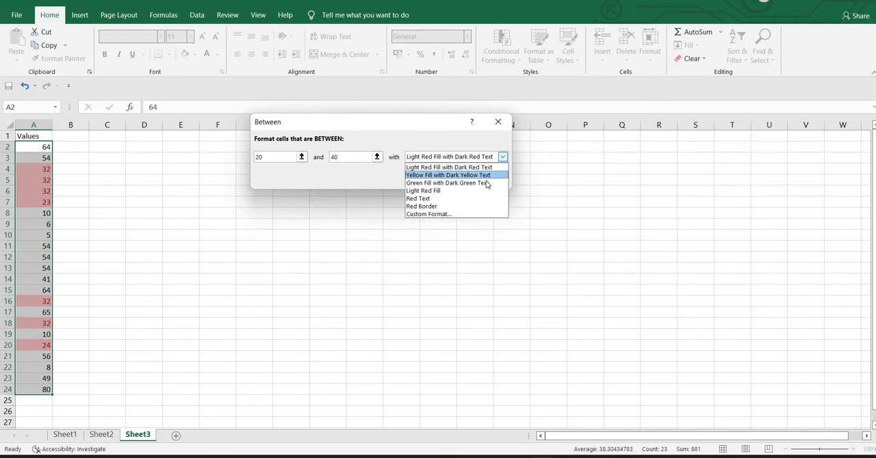
left_click(486, 184)
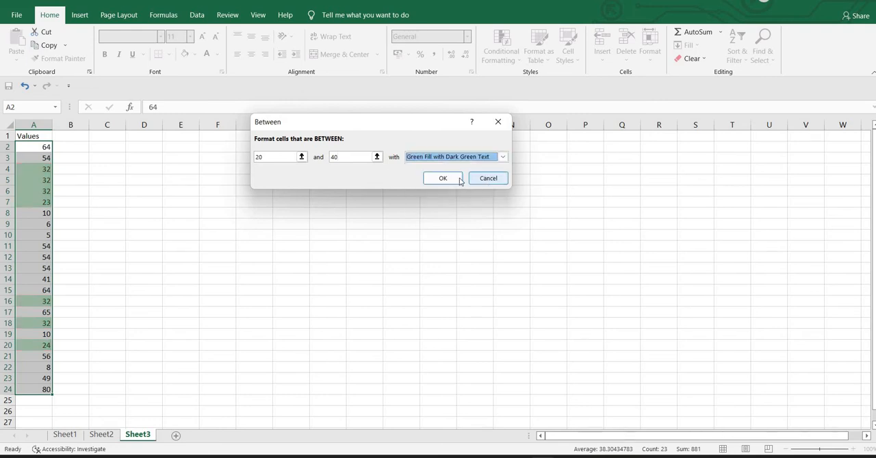
left_click(435, 180)
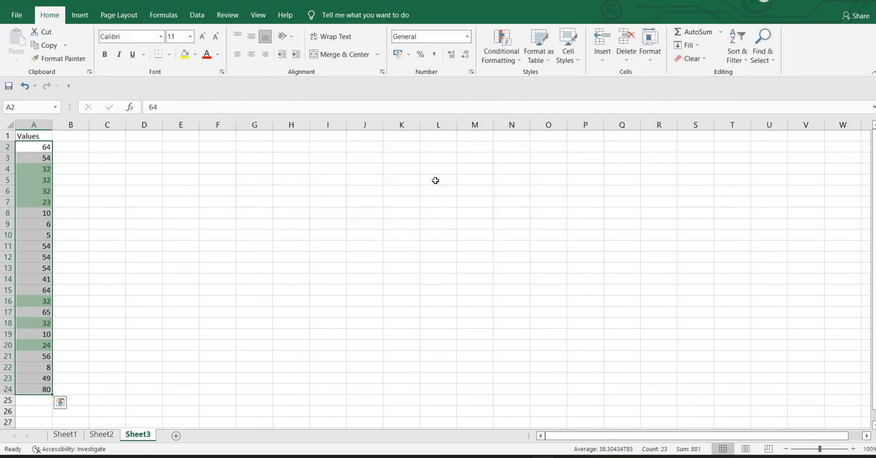
left_click(435, 180)
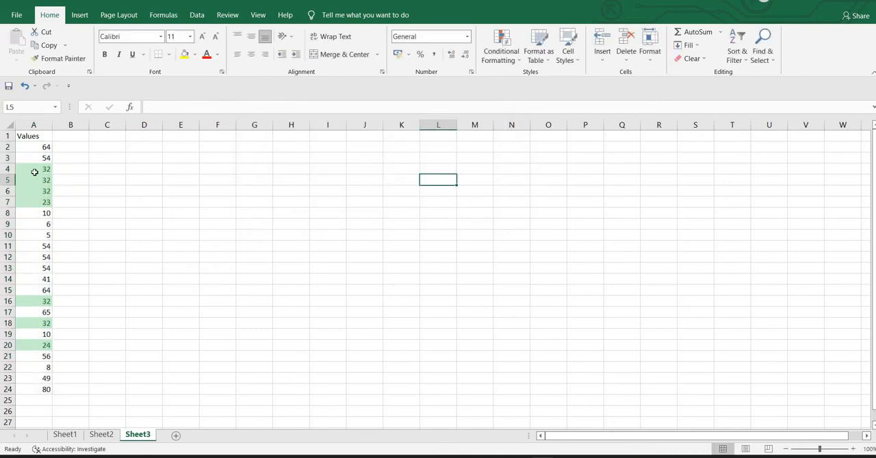
Apply an Equal To highlight rule to A4:A21 that formats cells equal to 54 with Red Border
left_click_drag(34, 169, 39, 356)
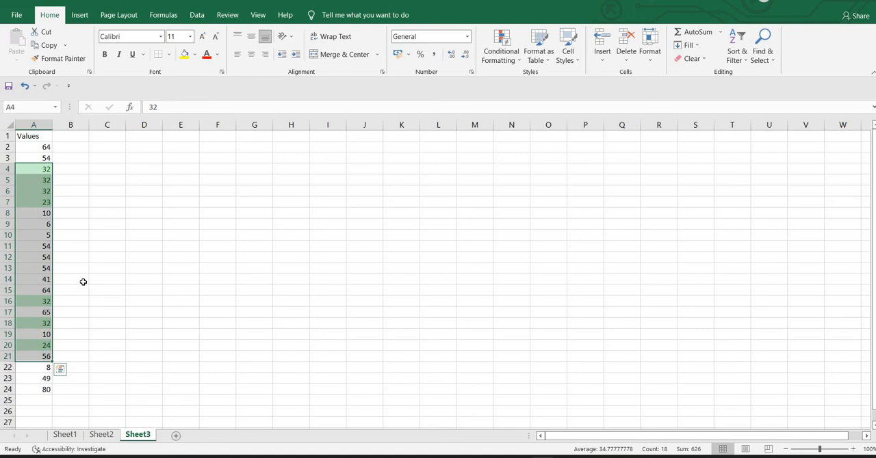
left_click(497, 63)
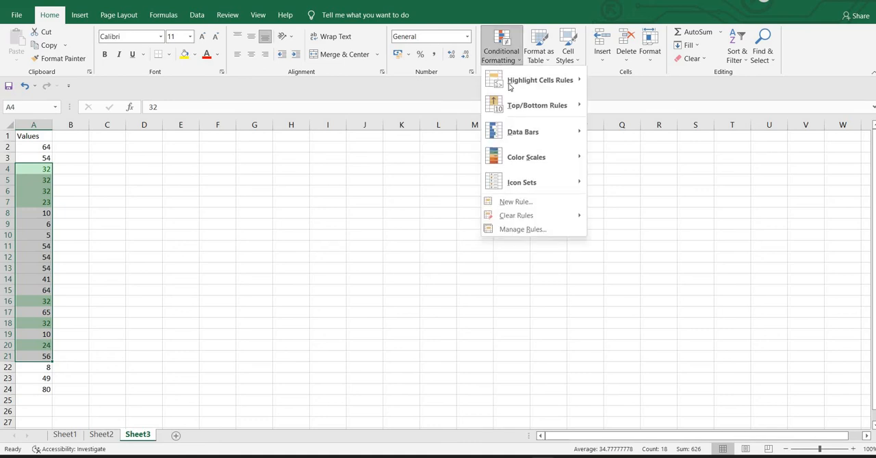
mouse_move(510, 91)
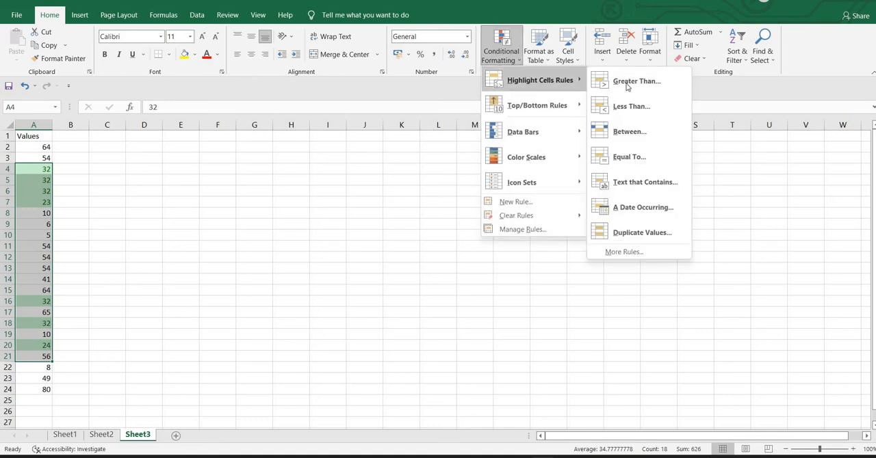
left_click(623, 152)
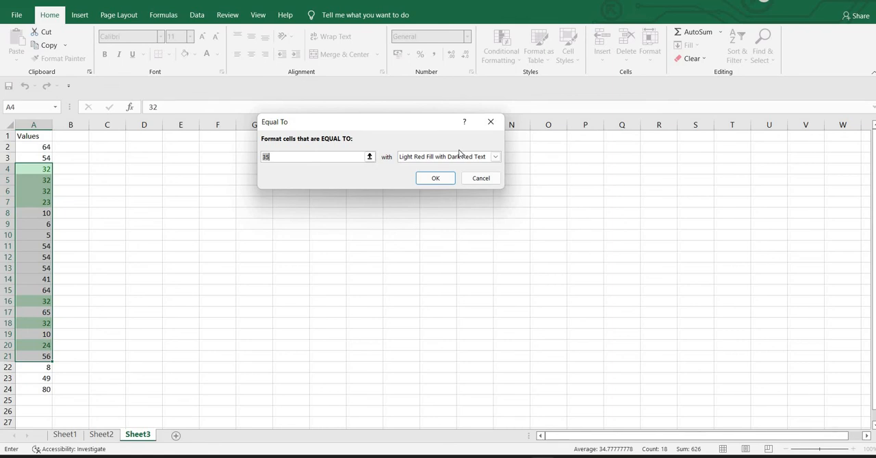
type("54")
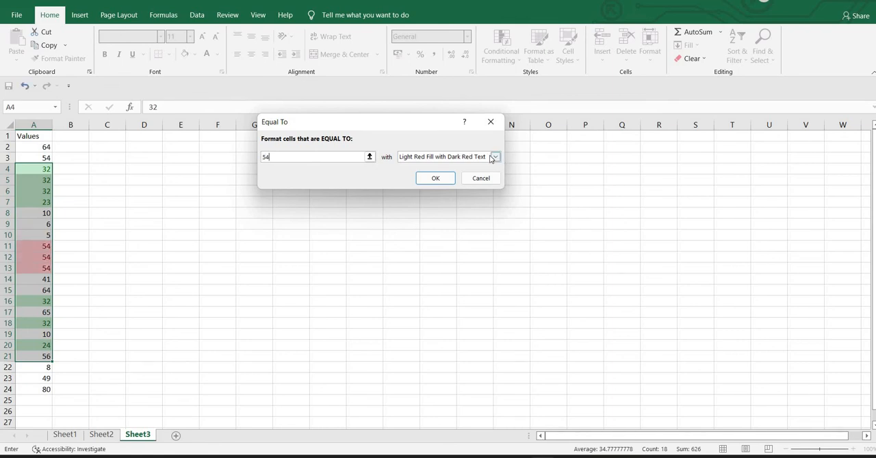
left_click(494, 158)
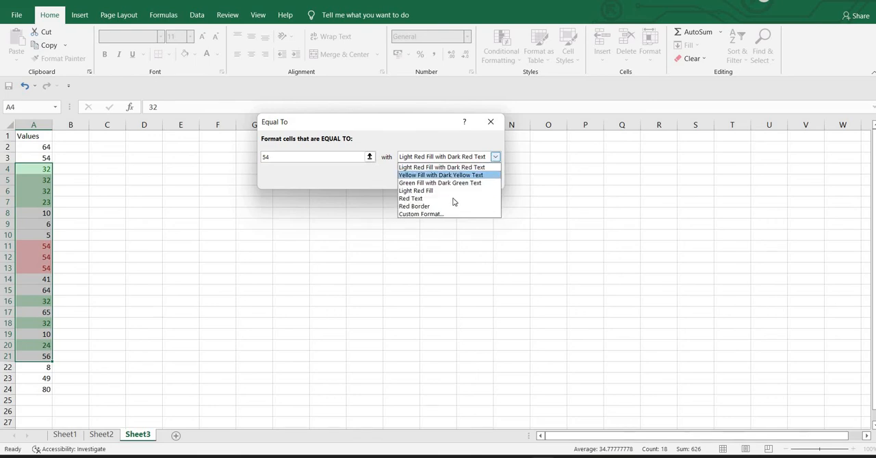
left_click(451, 207)
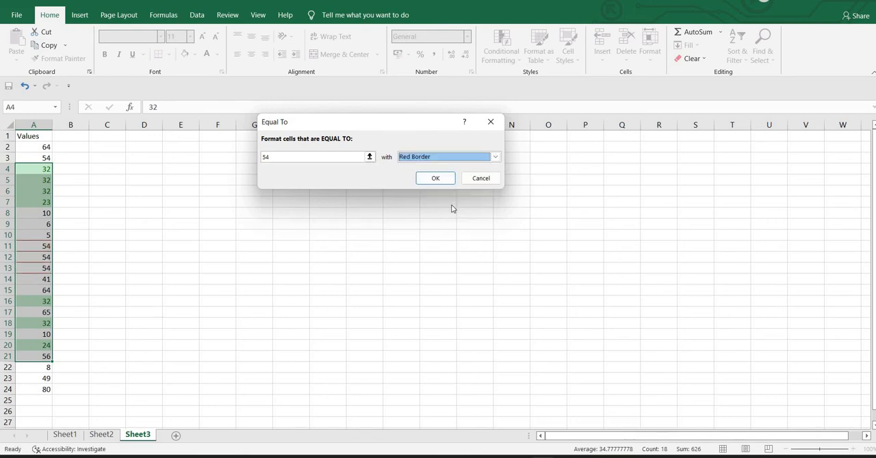
left_click(431, 177)
left_click(305, 233)
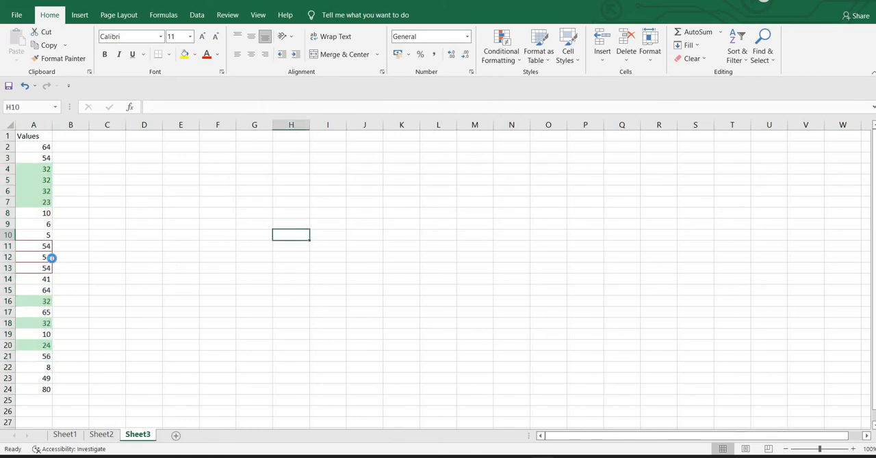
Apply Thick Outside Borders around the three consecutive 54 values in A11:A13
scroll(51, 256, "up", 5, "ctrl")
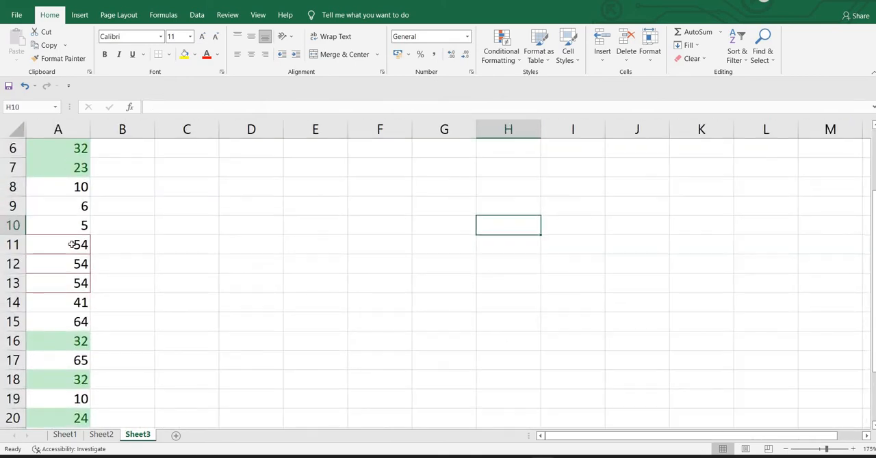
left_click_drag(72, 244, 71, 285)
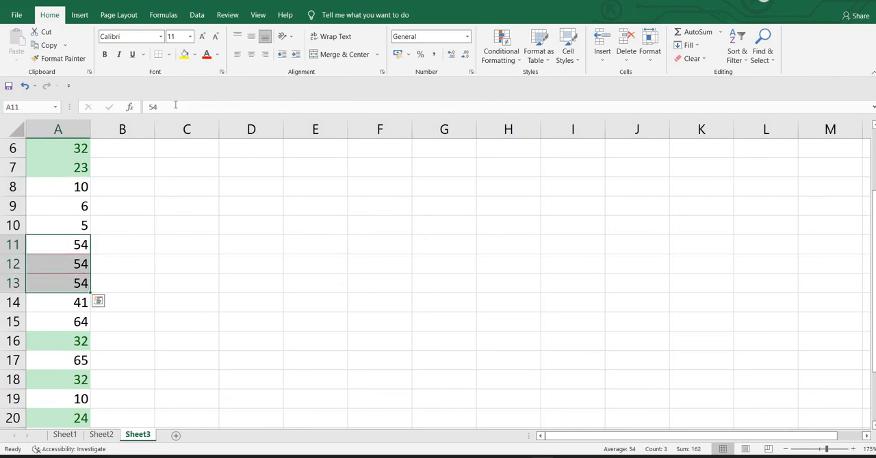
left_click(170, 55)
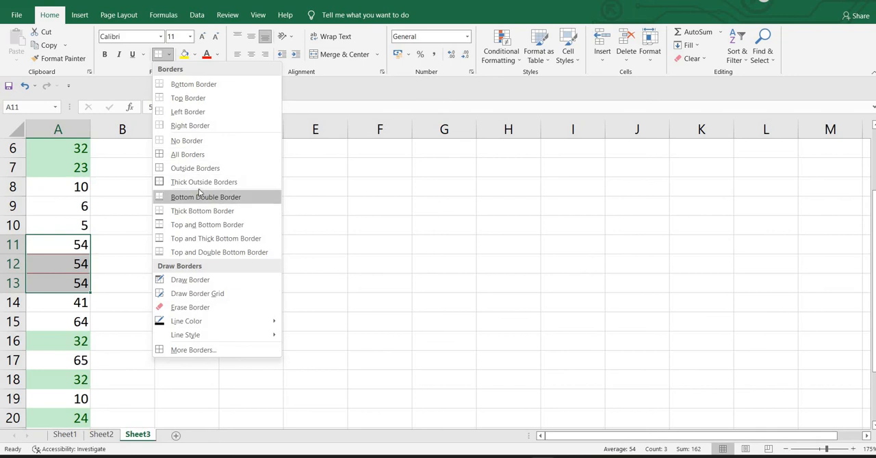
left_click(202, 182)
left_click(195, 245)
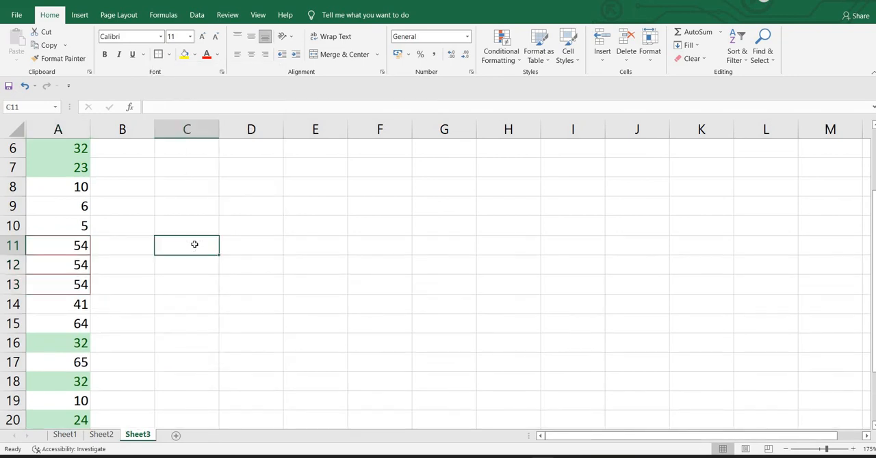
scroll(194, 244, "down", 1)
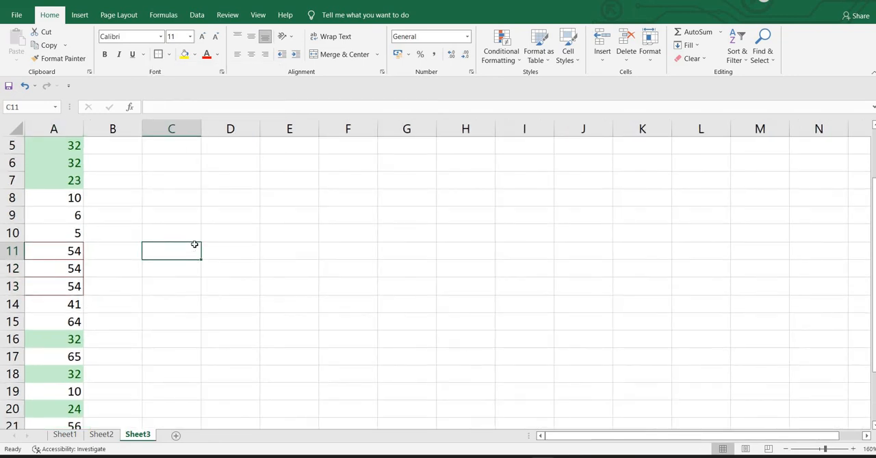
scroll(195, 244, "down", 2)
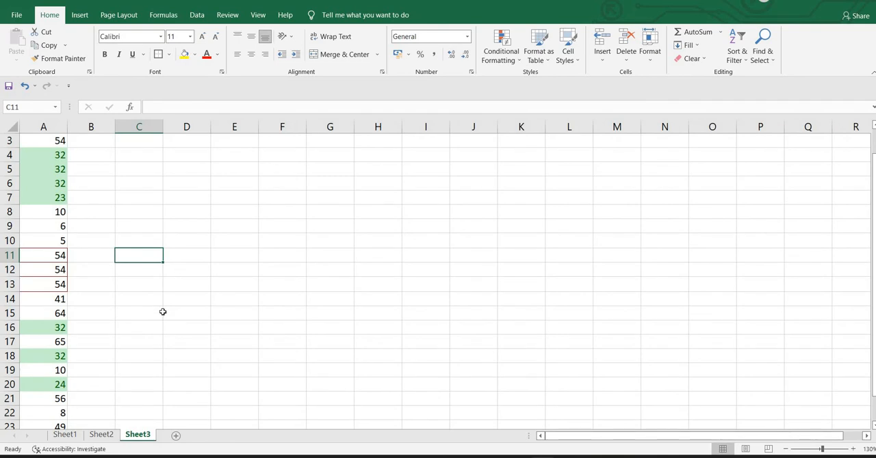
scroll(163, 312, "down", 1)
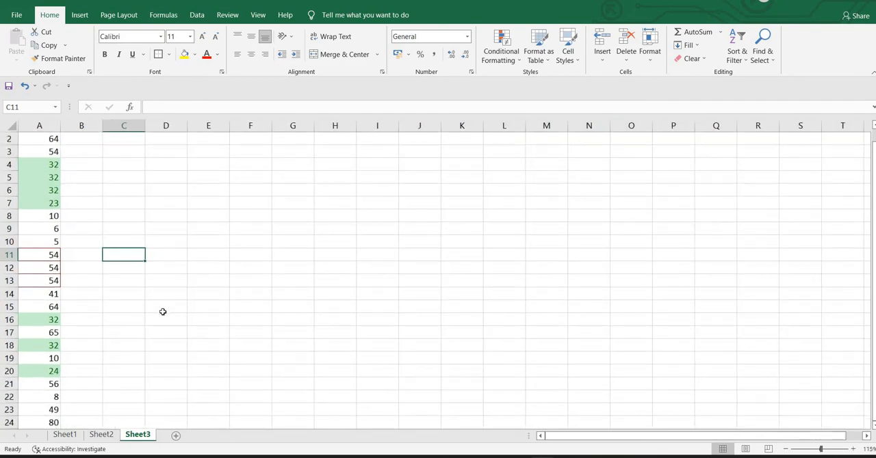
scroll(163, 312, "down", 1)
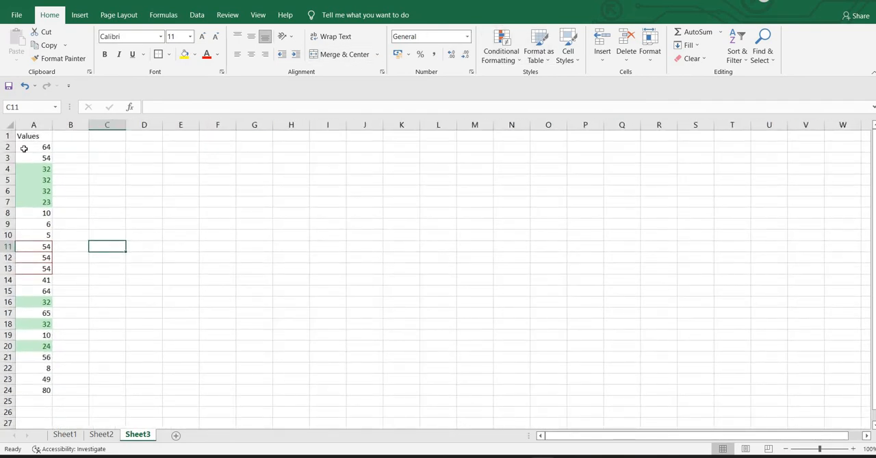
left_click_drag(24, 149, 29, 390)
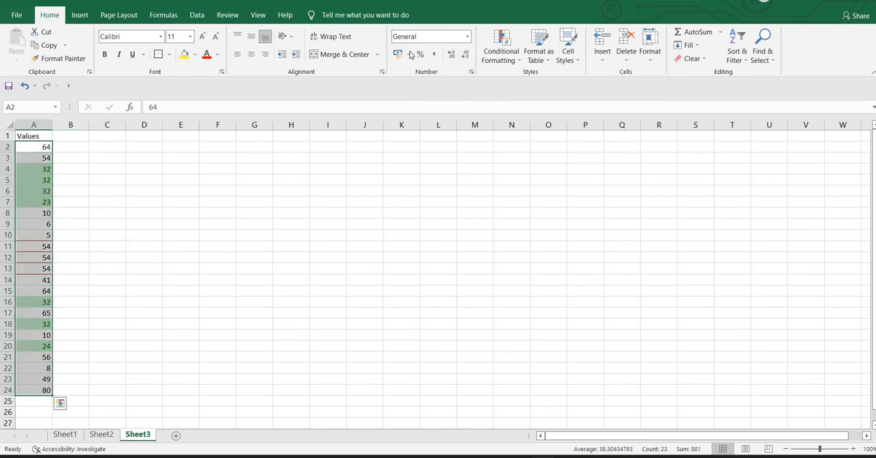
left_click(486, 52)
mouse_move(517, 75)
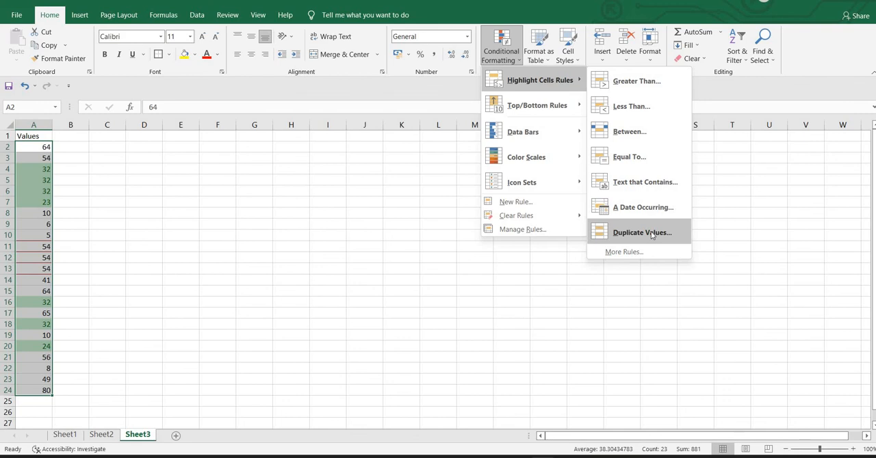
key("Escape")
key("Escape")
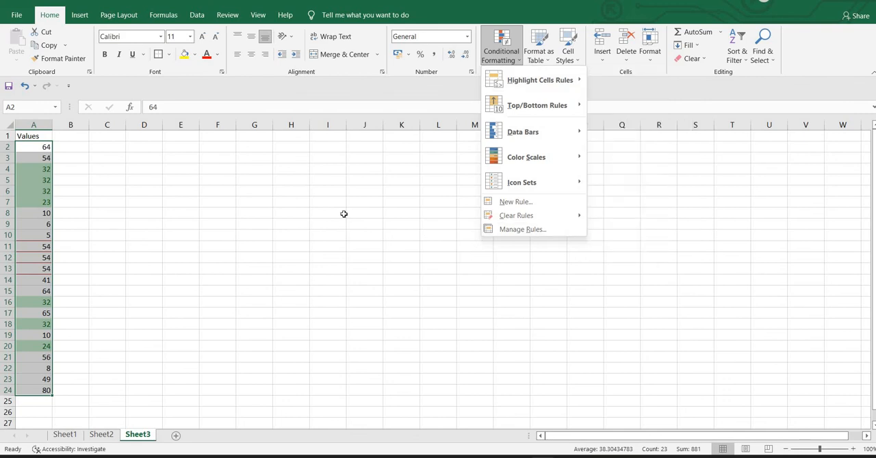
Apply a Duplicate Values highlight rule to A2:A24 with Light Red Fill with Dark Red Text
left_click_drag(36, 149, 31, 390)
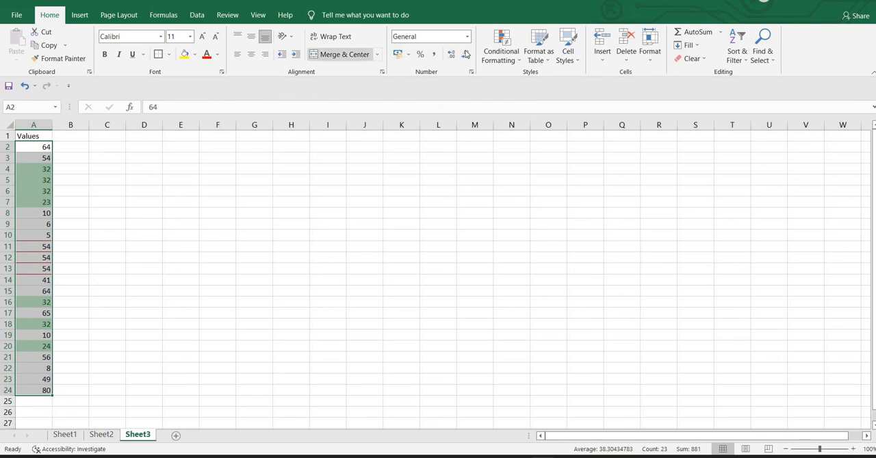
left_click(519, 54)
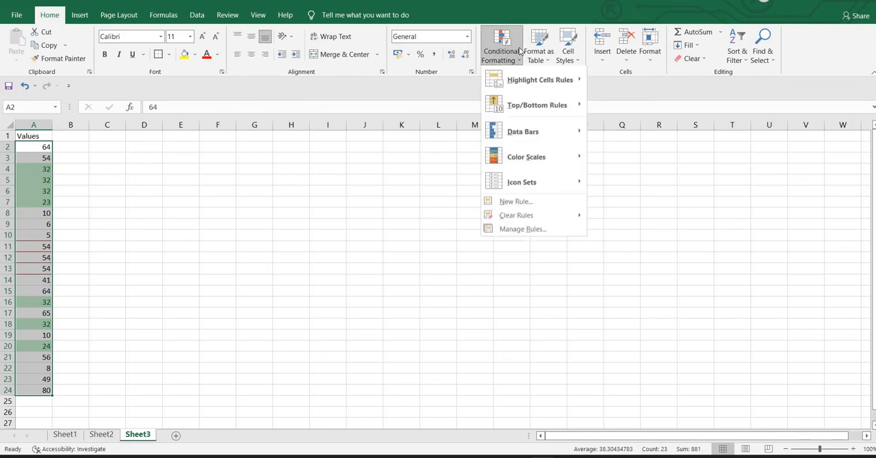
mouse_move(514, 71)
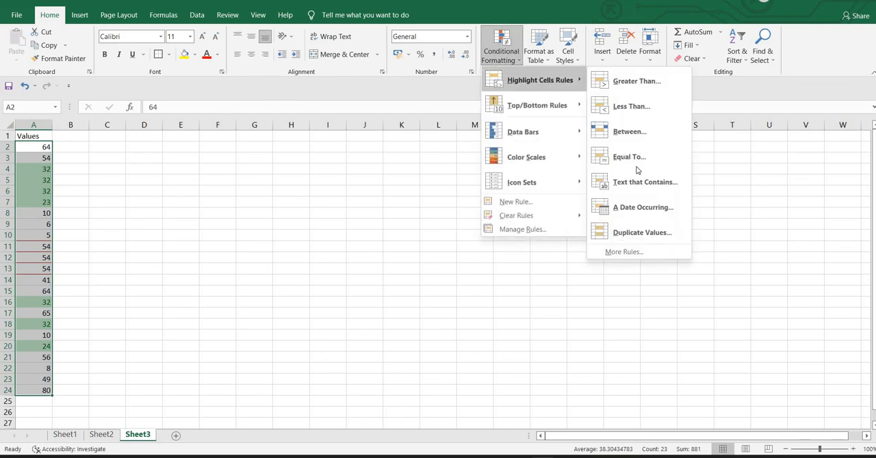
left_click(635, 234)
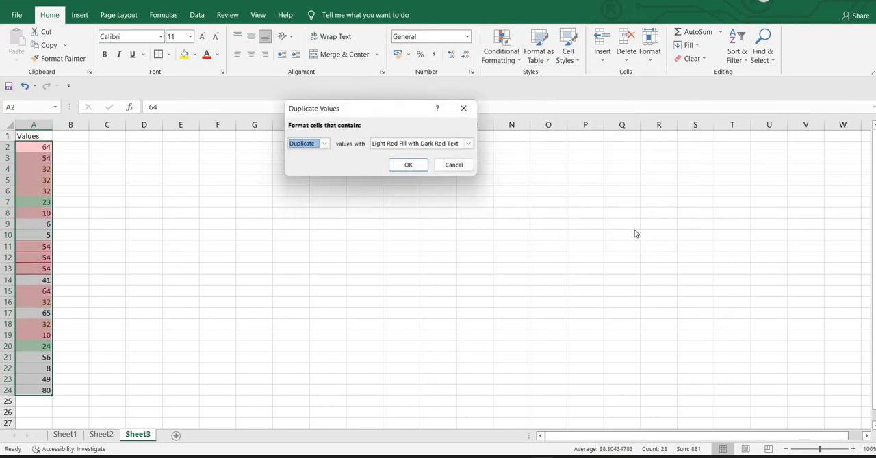
left_click(409, 166)
left_click(256, 212)
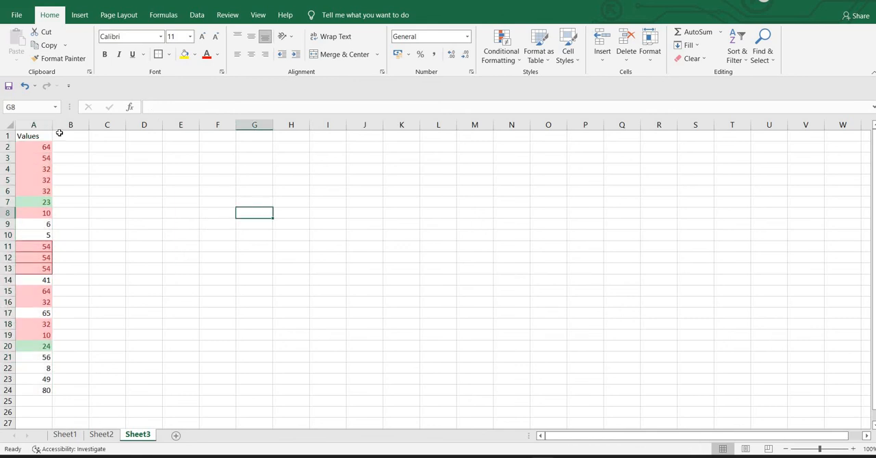
Examine the highlighted cells in column A and match each repeated value with its duplicates elsewhere in the list
left_click_drag(46, 147, 42, 336)
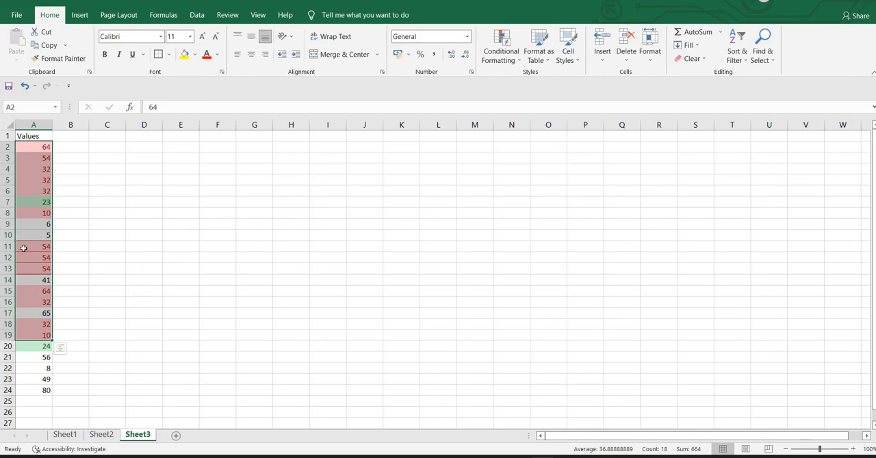
left_click_drag(23, 248, 24, 272)
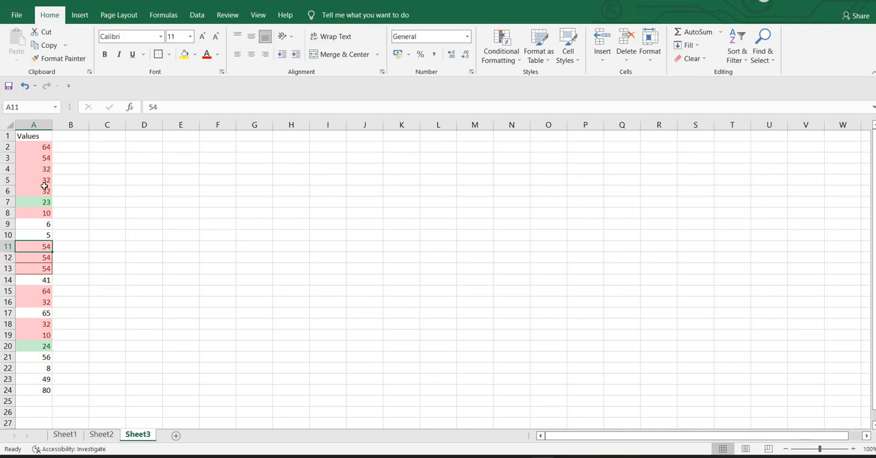
left_click(46, 148)
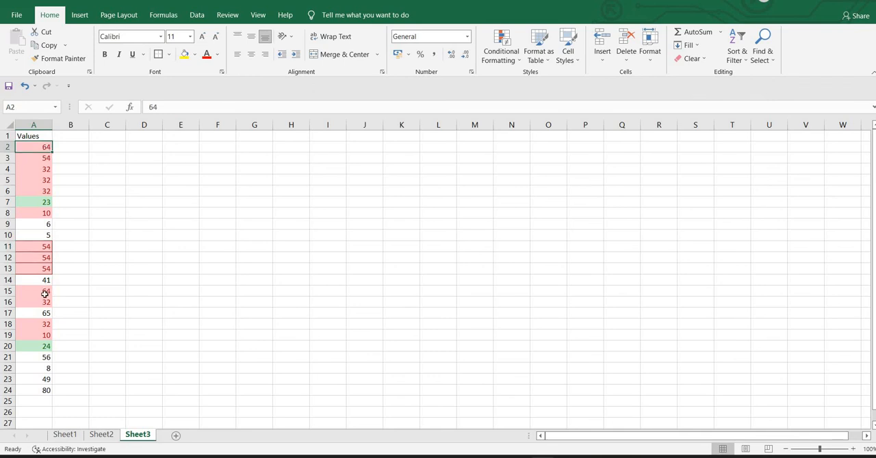
left_click(44, 293)
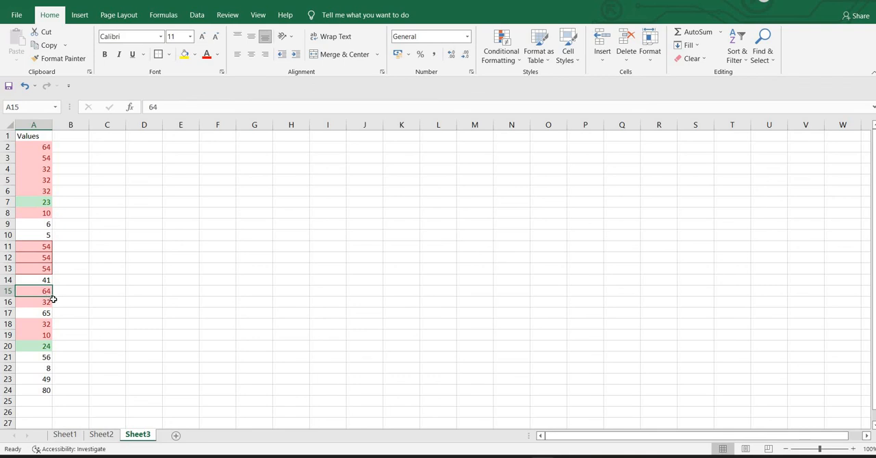
left_click(41, 215)
left_click(33, 337)
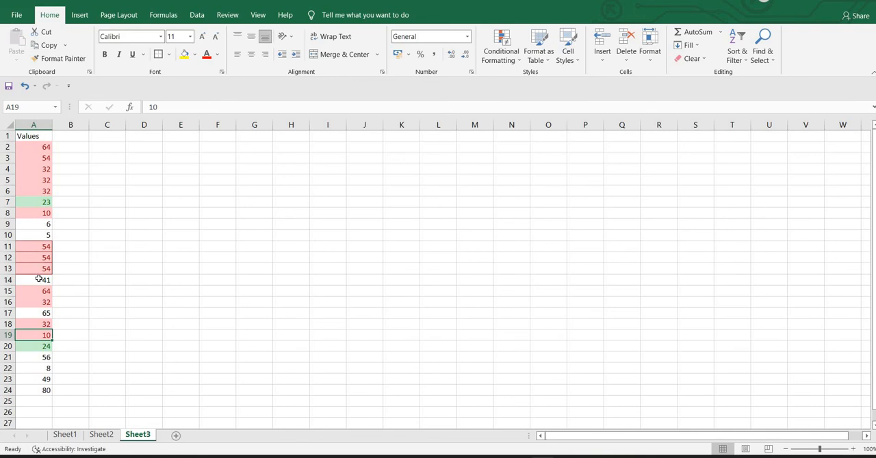
left_click_drag(32, 137, 46, 368)
scroll(199, 253, "up", 1)
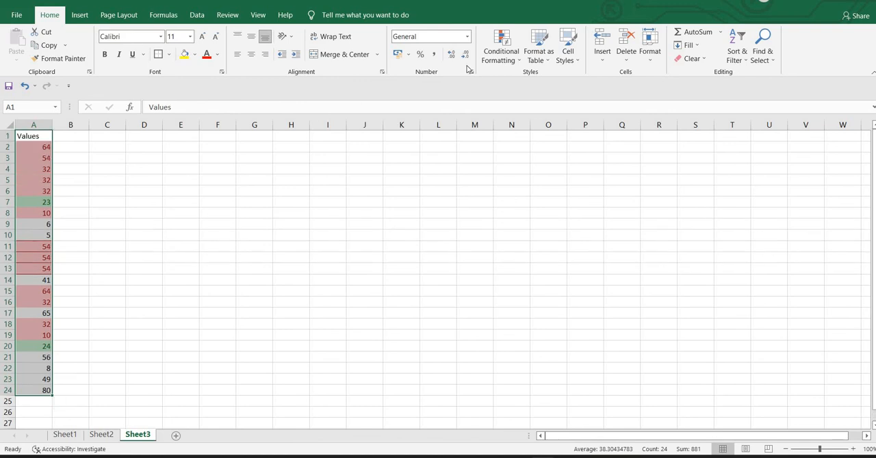
left_click(507, 42)
mouse_move(518, 78)
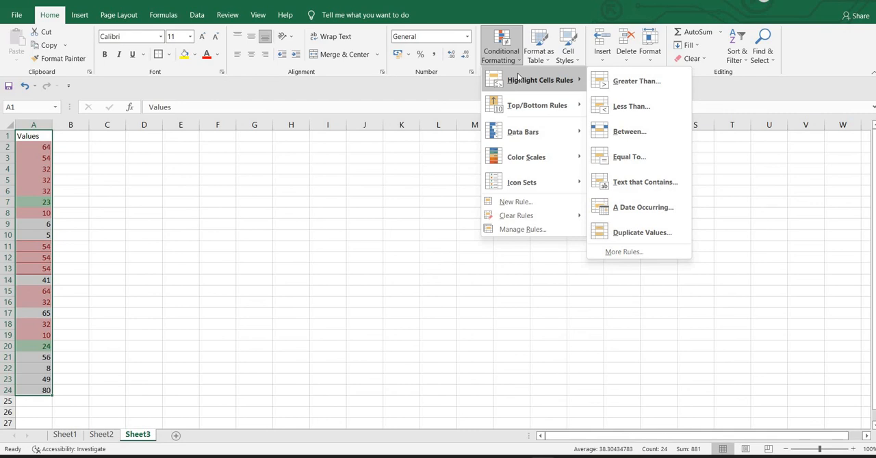
left_click(342, 165)
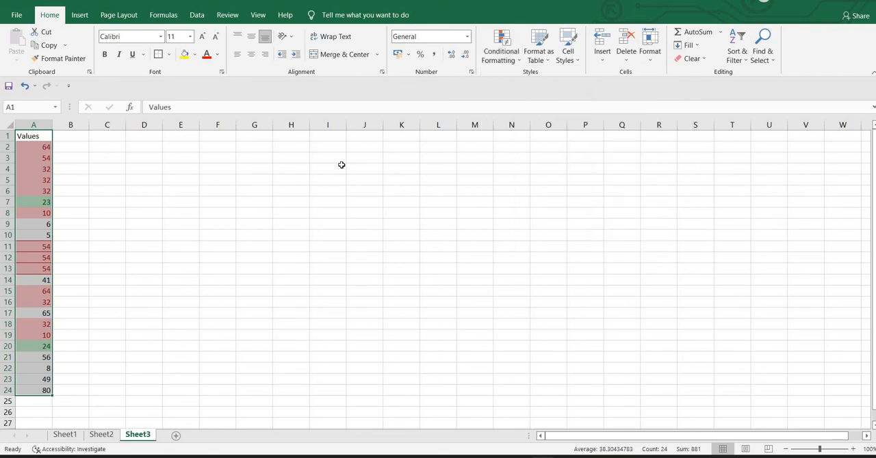